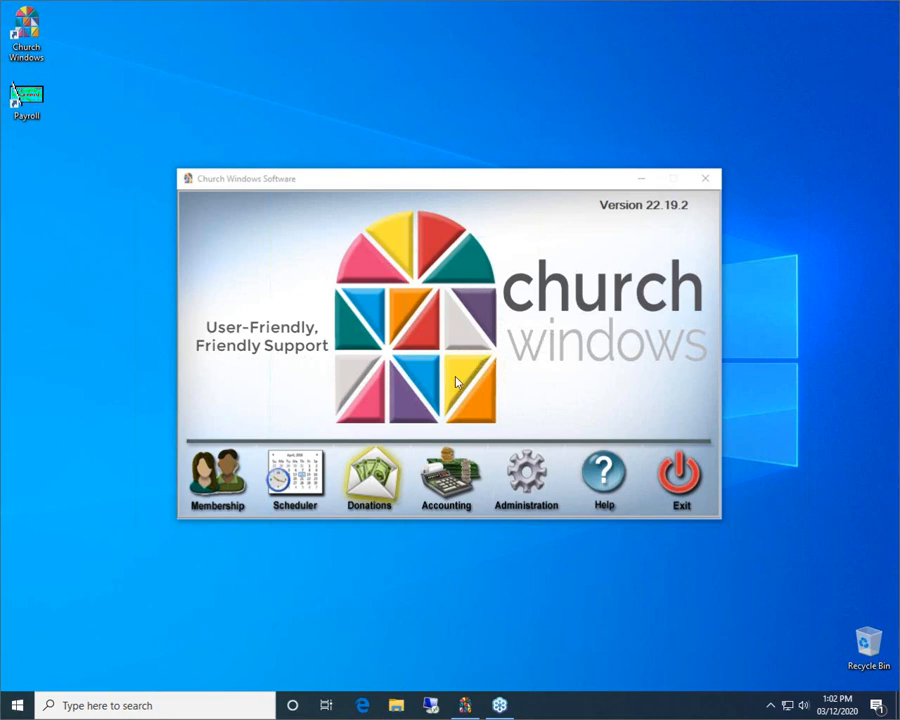
Open the giving distribution settings from the donation entry form in Donations and choose According to Pledge
{"action": "left_click", "coordinate": [370, 487]}
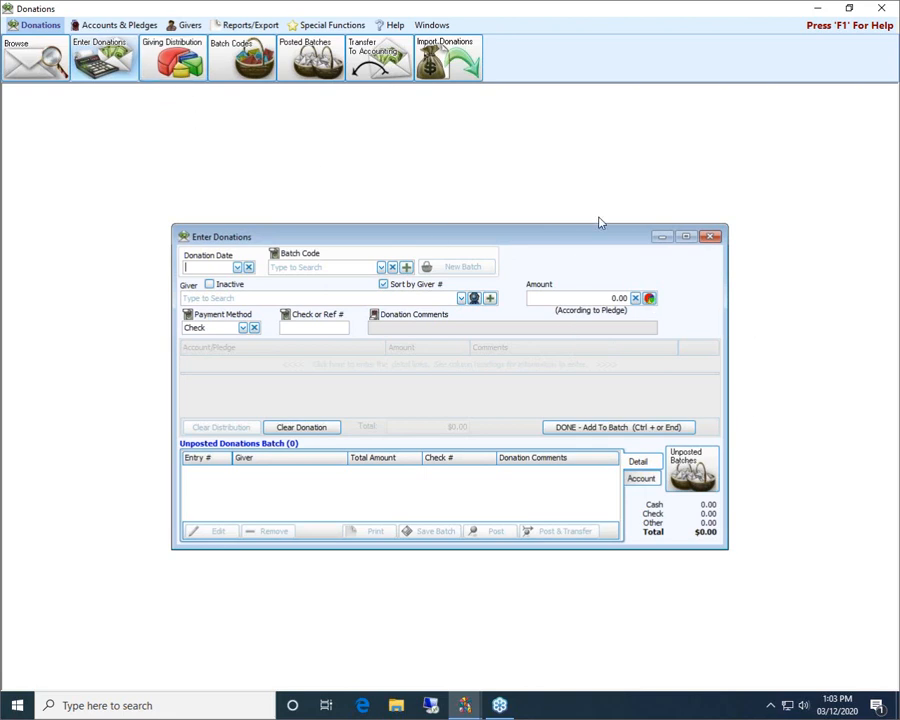
{"action": "left_click", "coordinate": [651, 301]}
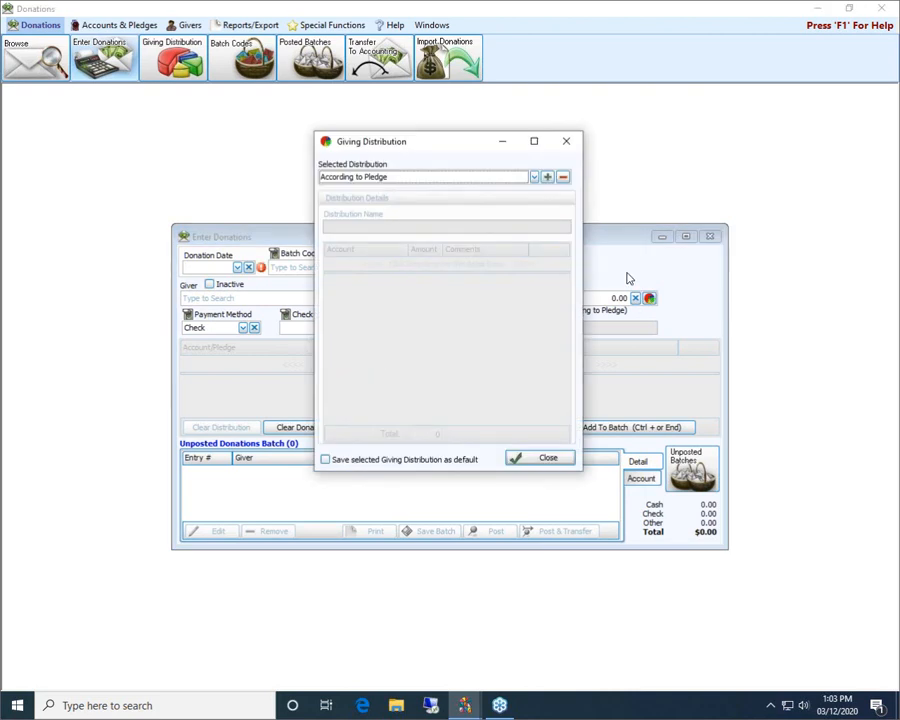
{"action": "left_click", "coordinate": [535, 177]}
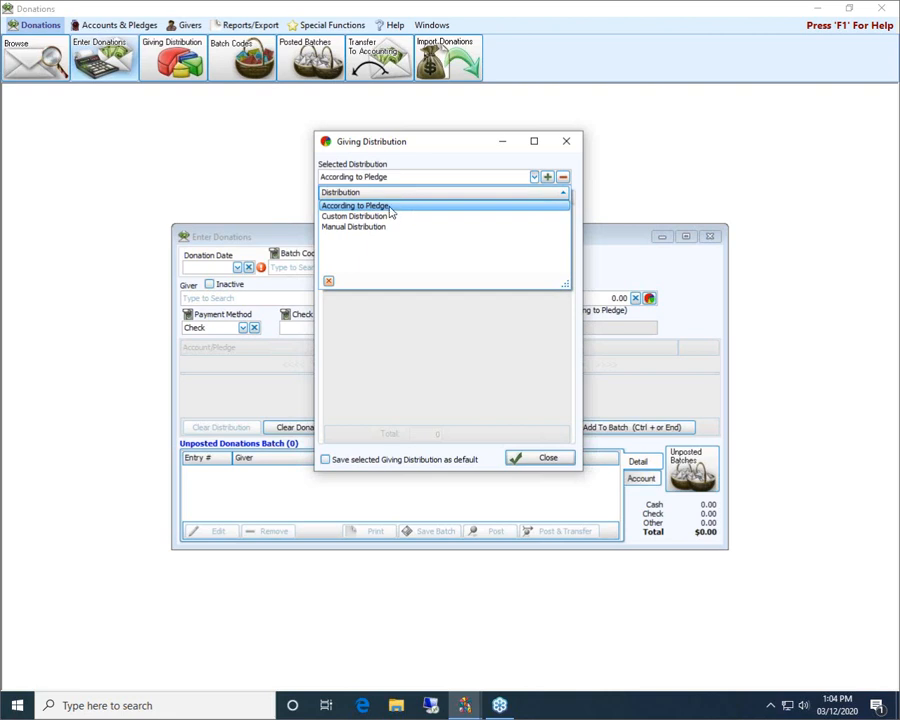
{"action": "left_click", "coordinate": [405, 206]}
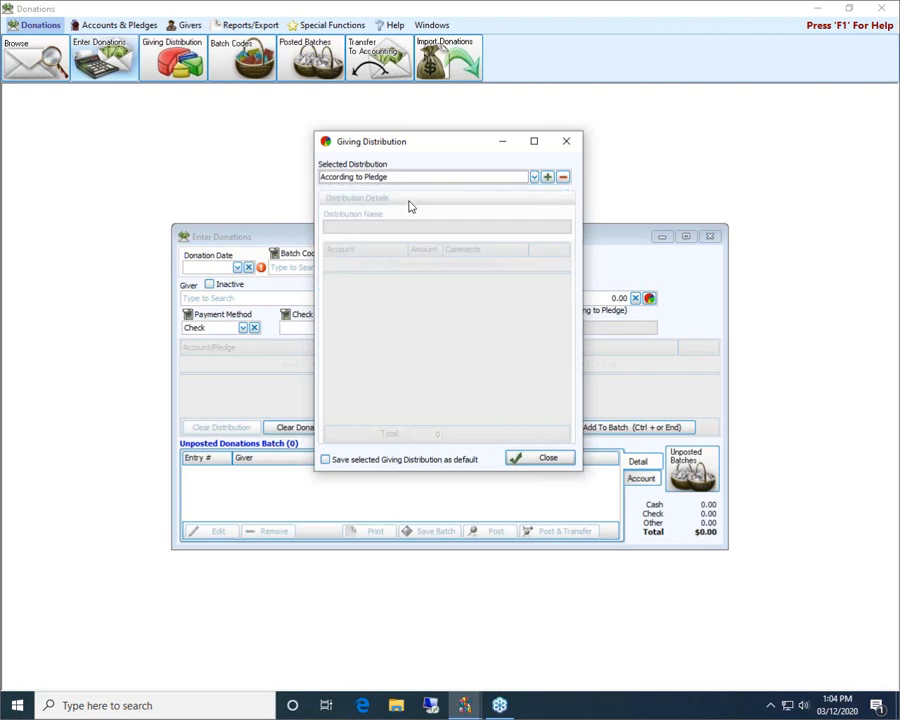
Examine the Custom Distribution and Manual Distribution options in the giving distribution settings
{"action": "left_click", "coordinate": [535, 176]}
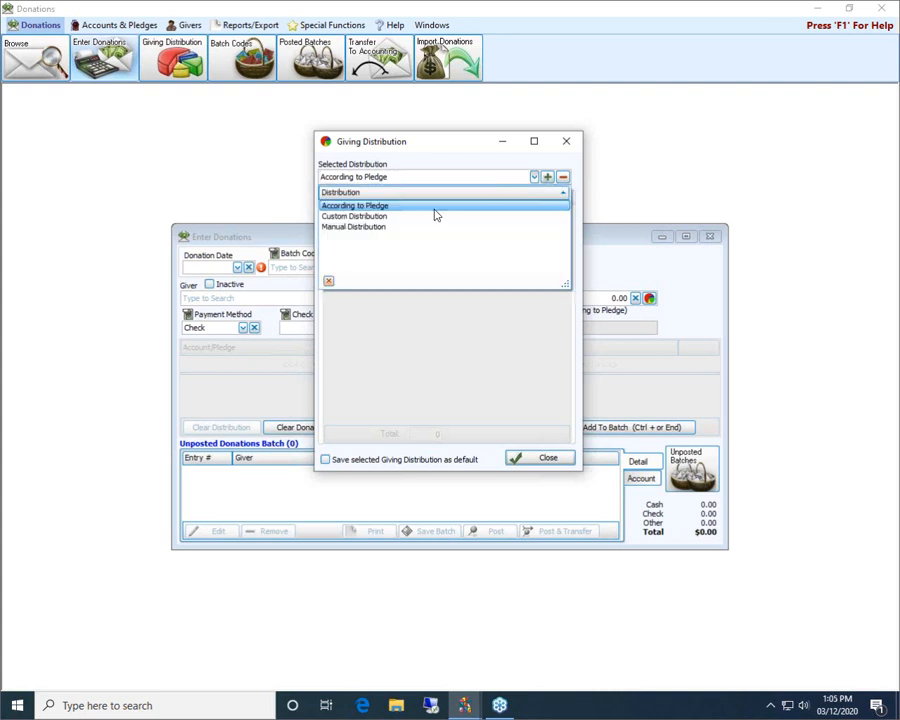
{"action": "left_click", "coordinate": [396, 216]}
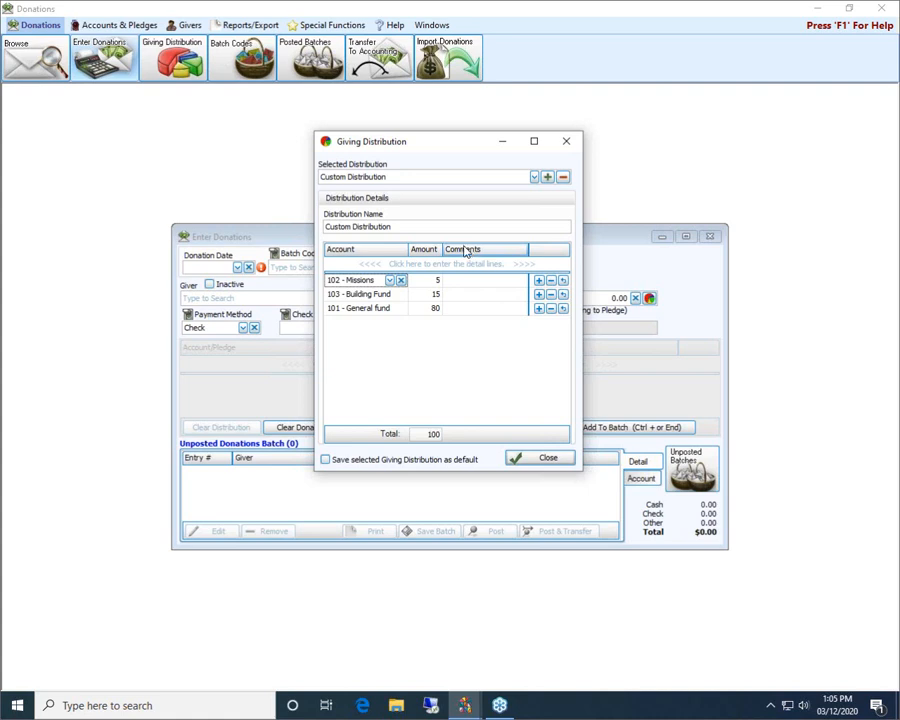
{"action": "left_click", "coordinate": [535, 177]}
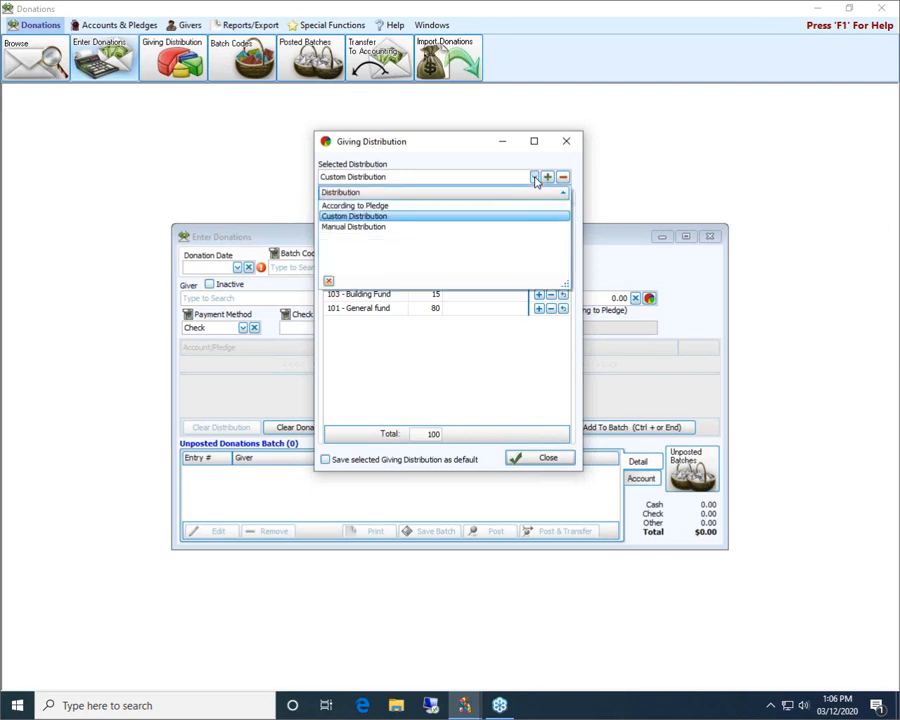
{"action": "left_click", "coordinate": [367, 229]}
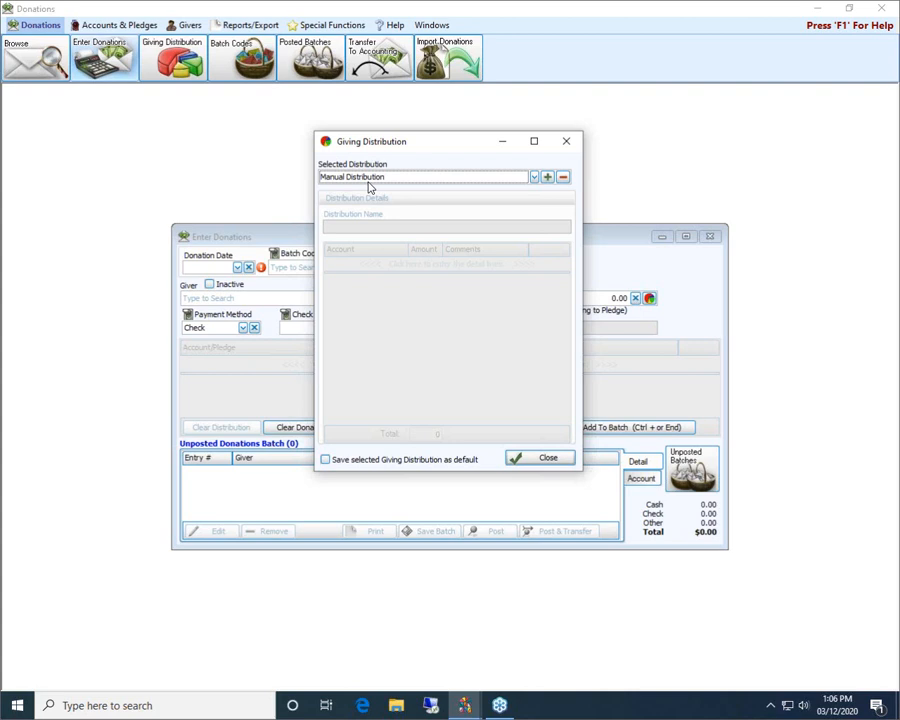
{"action": "left_click", "coordinate": [534, 178]}
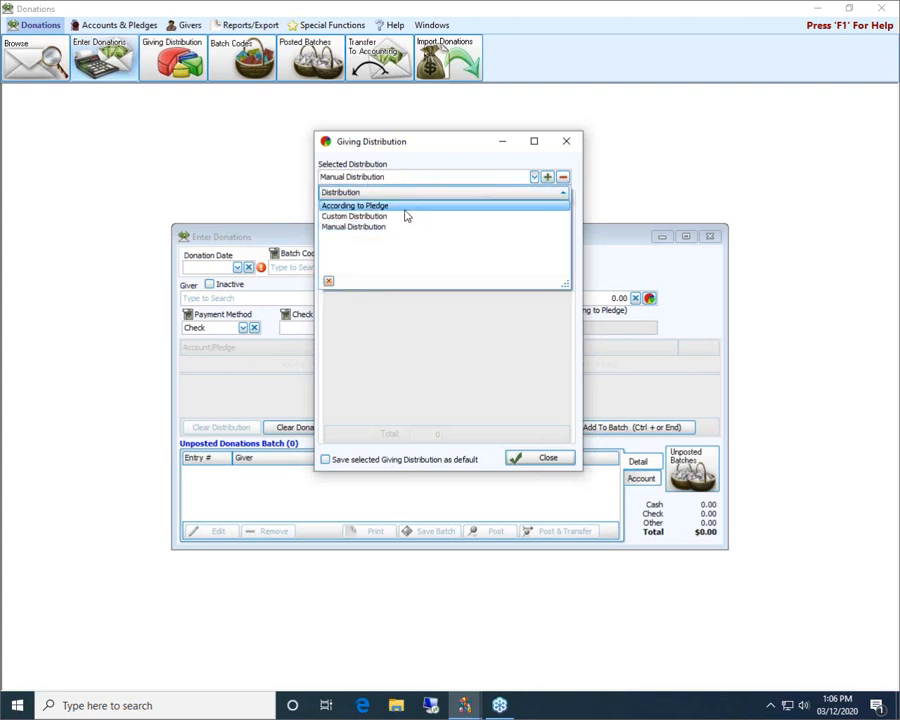
{"action": "left_click", "coordinate": [376, 217]}
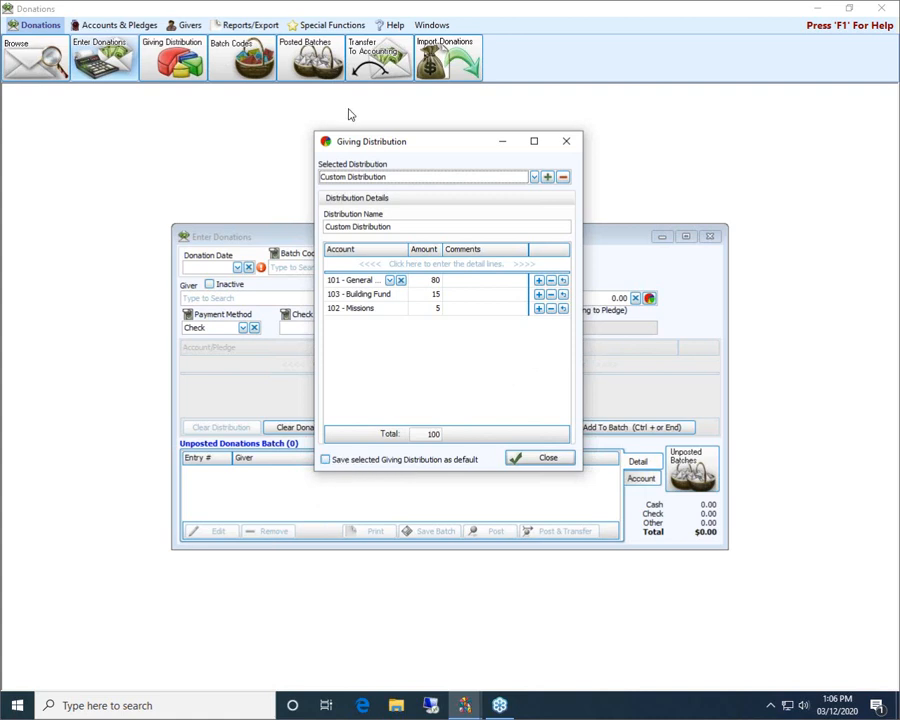
{"action": "left_click", "coordinate": [535, 177]}
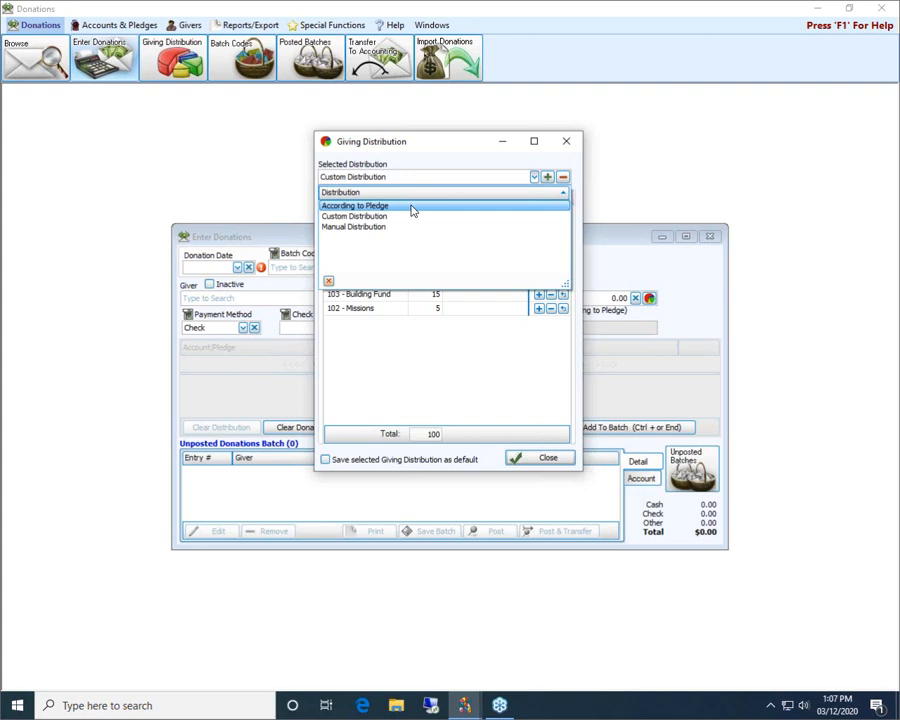
{"action": "left_click", "coordinate": [535, 193]}
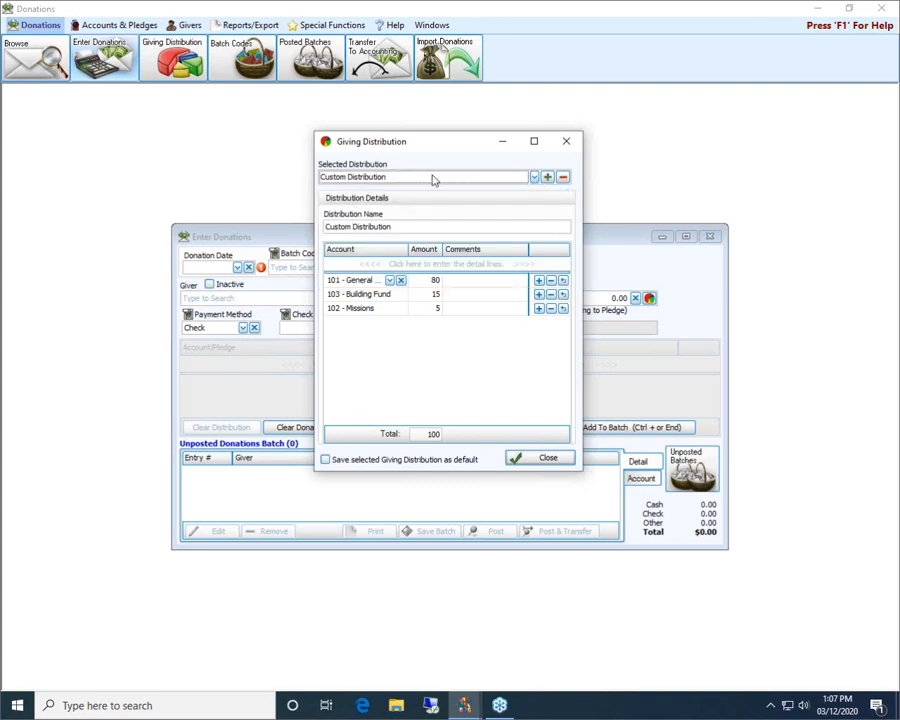
Save According to Pledge as the default giving distribution and close its settings
{"action": "left_click", "coordinate": [534, 177]}
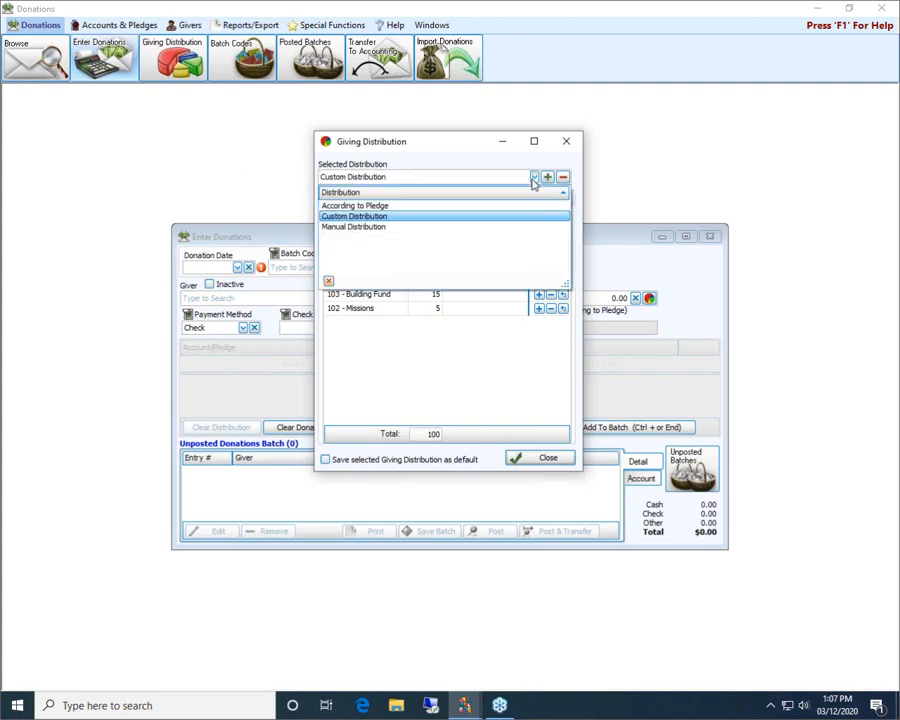
{"action": "left_click", "coordinate": [380, 207]}
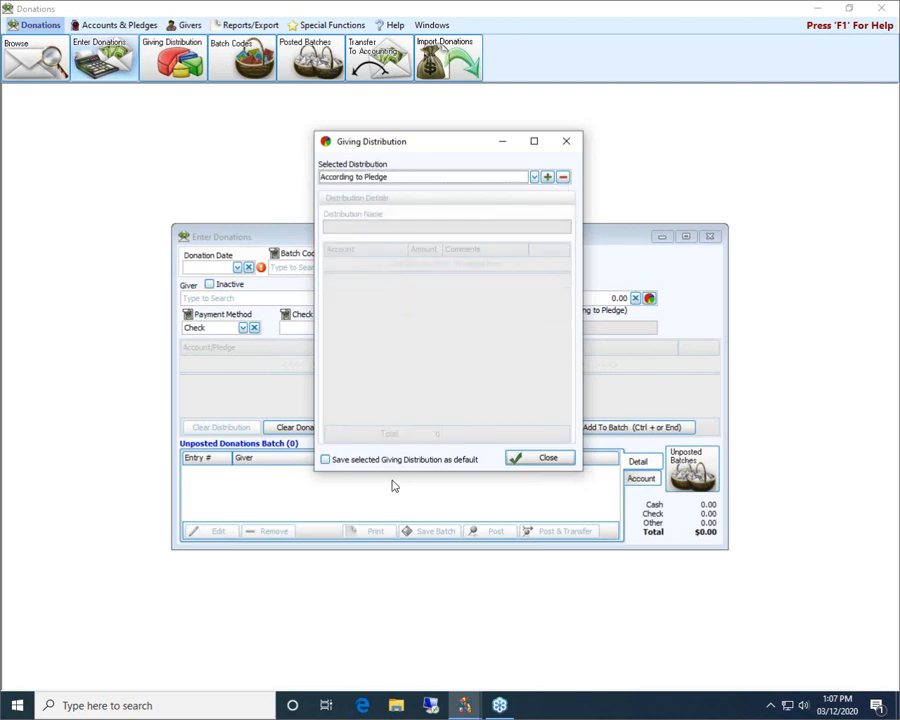
{"action": "left_click", "coordinate": [327, 461]}
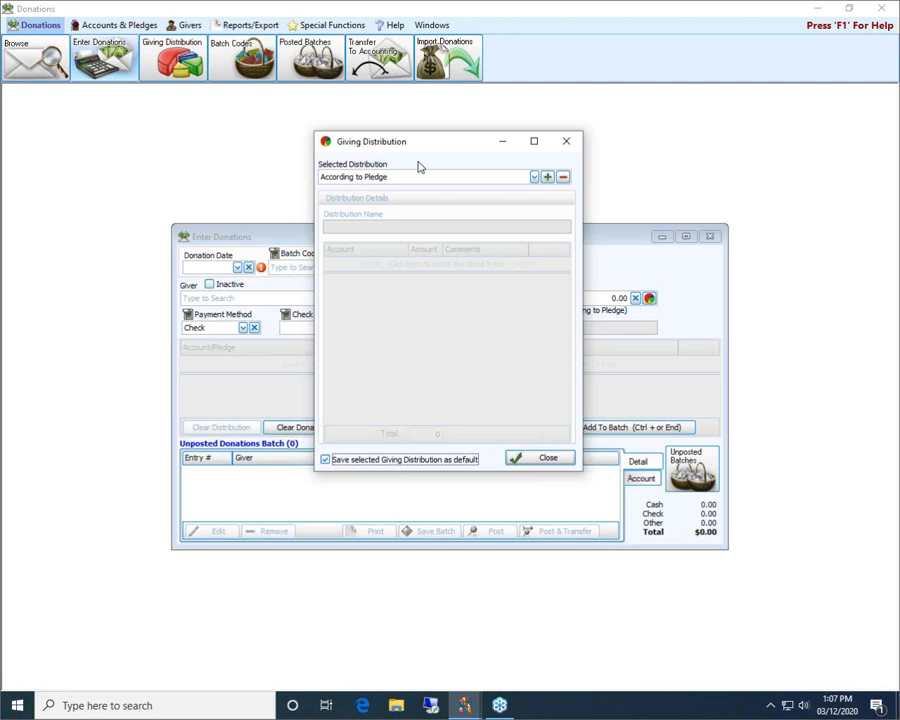
{"action": "left_click", "coordinate": [567, 142]}
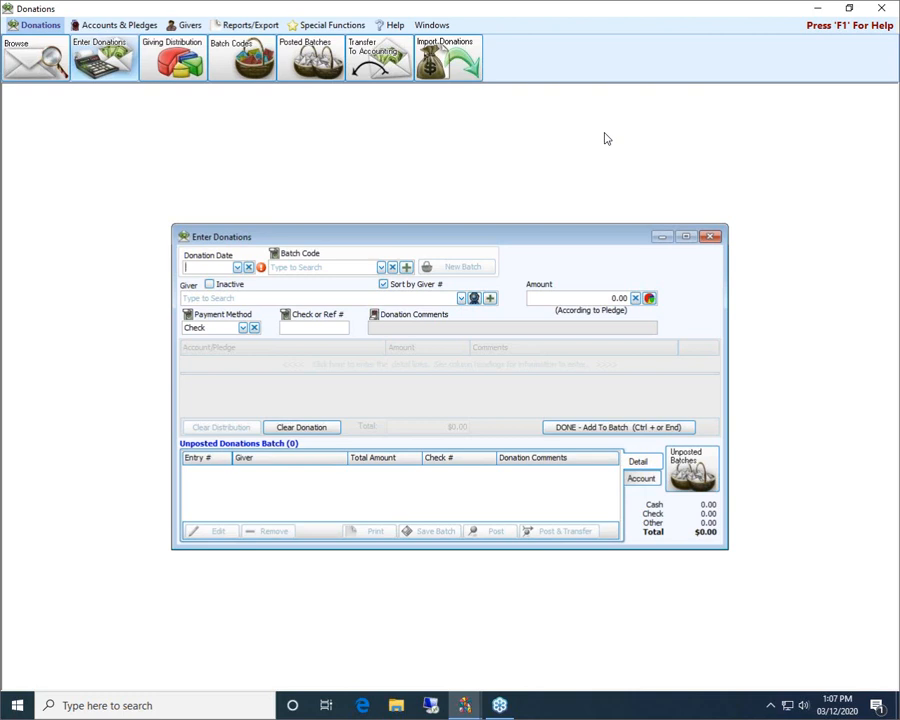
Start a donation dated 03/08/2020 for the giver with an amount of 1000
{"action": "left_click", "coordinate": [237, 267]}
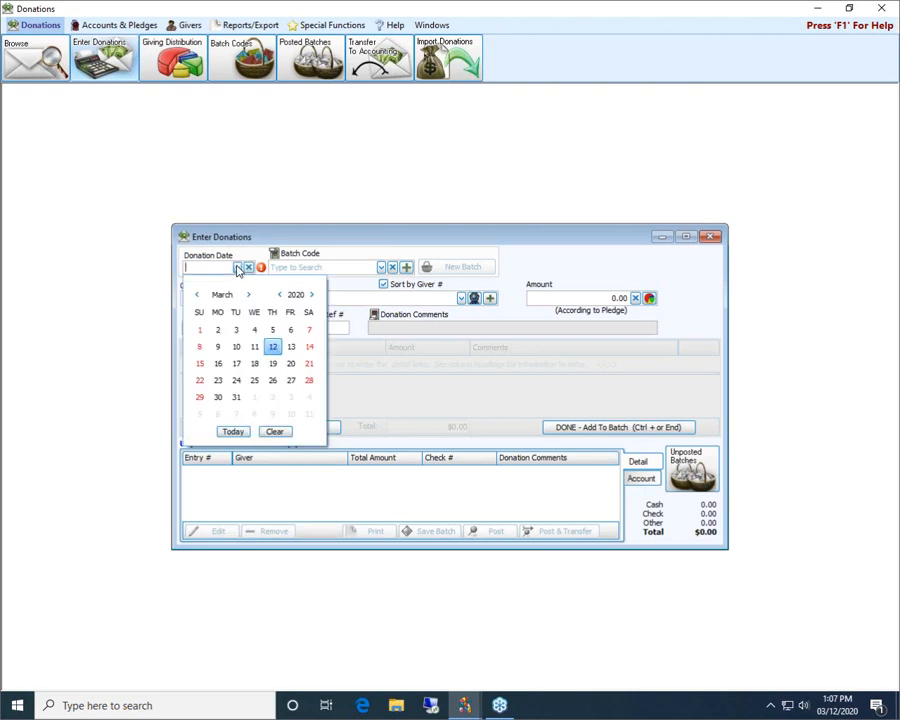
{"action": "left_click", "coordinate": [218, 346]}
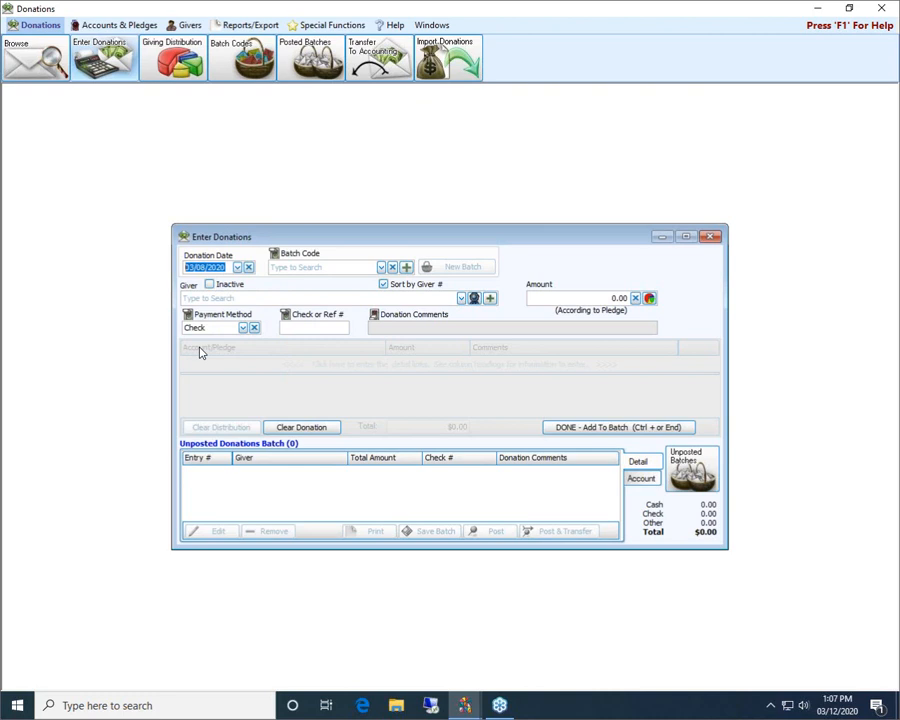
{"action": "left_click", "coordinate": [461, 298]}
{"action": "left_click", "coordinate": [346, 336]}
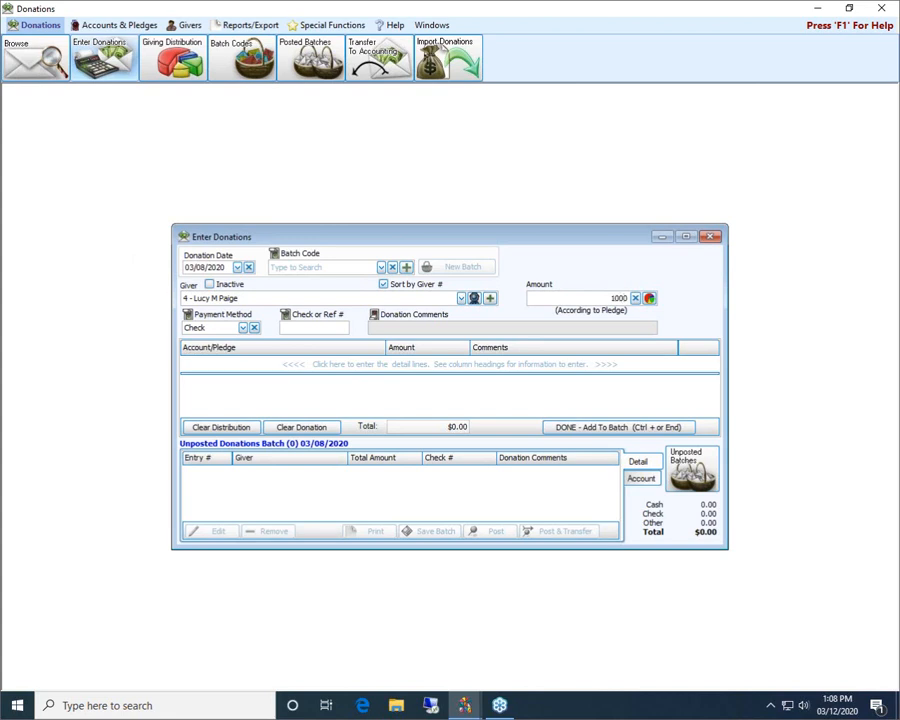
Add a detail line that assigns the full 1,000.00 to account 101 - General fund
{"action": "left_click", "coordinate": [318, 366]}
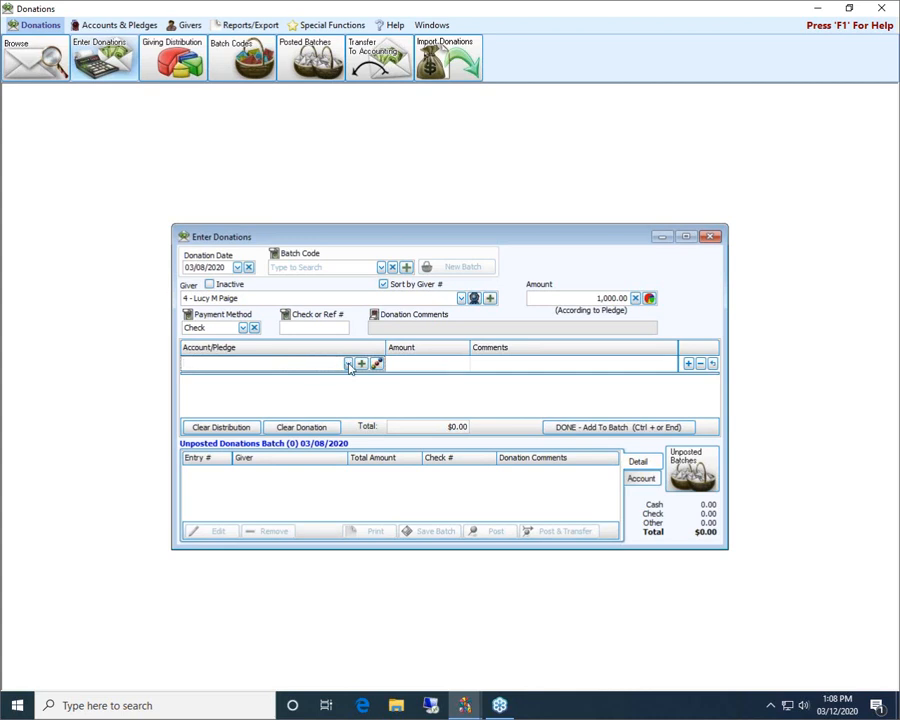
{"action": "left_click", "coordinate": [348, 364]}
{"action": "key", "text": "Return"}
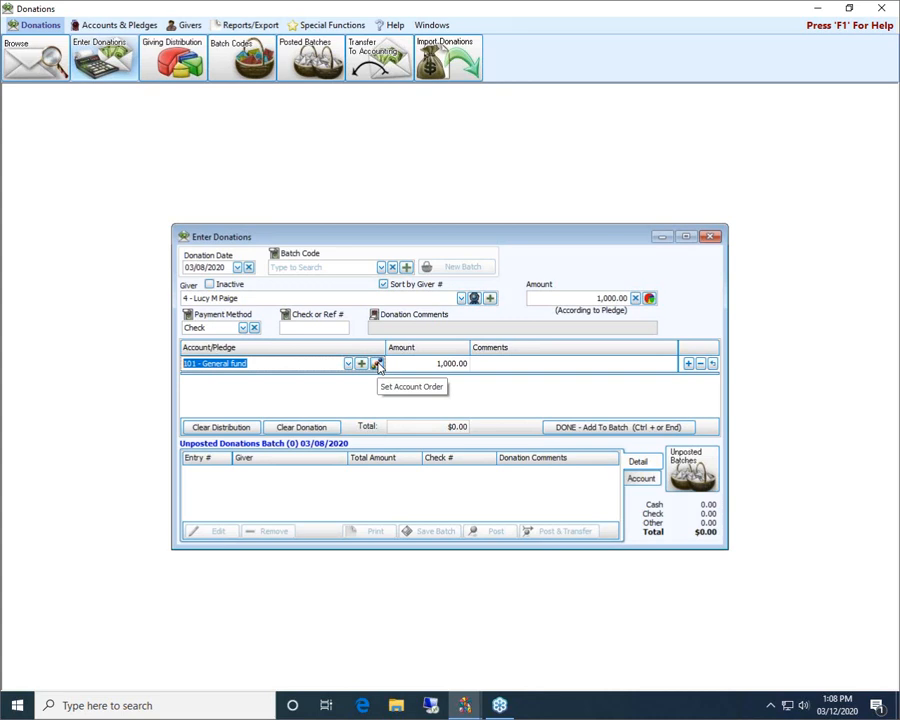
Try to move 125 - Save the Animals Drive up in the giving account order to directly below 104 - Flowers
{"action": "left_click", "coordinate": [377, 364]}
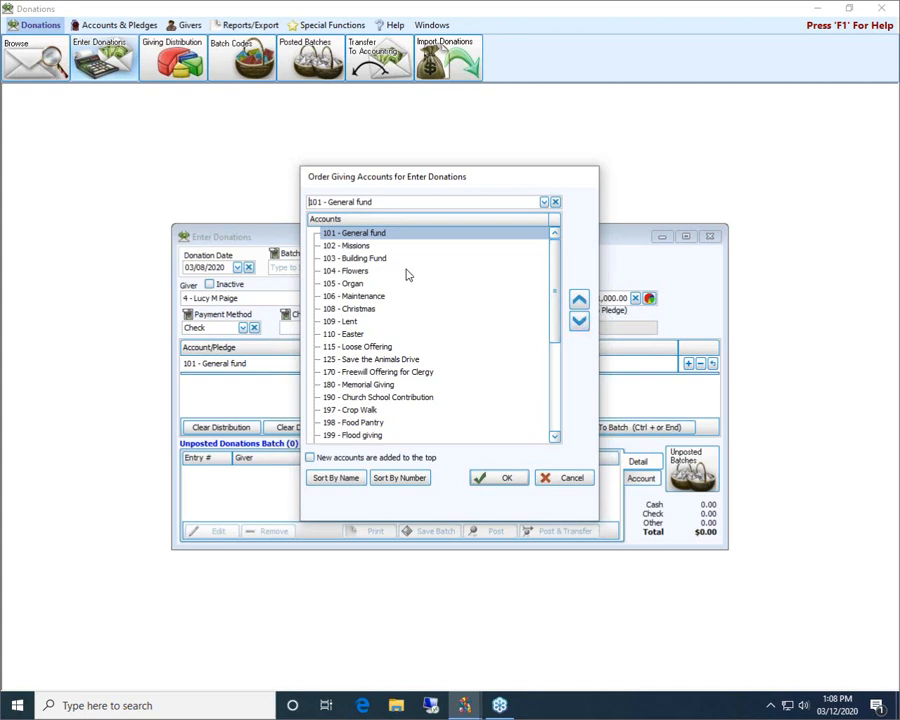
{"action": "left_click", "coordinate": [375, 359]}
{"action": "left_click", "coordinate": [578, 303]}
{"action": "left_click", "coordinate": [578, 303]}
{"action": "left_click", "coordinate": [578, 303]}
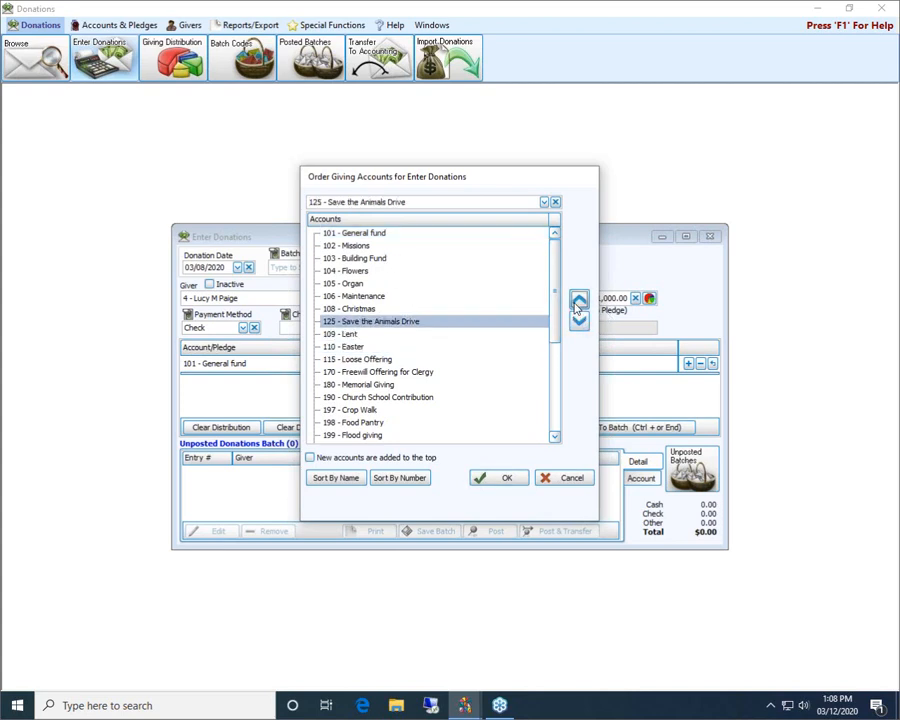
{"action": "left_click", "coordinate": [578, 303]}
{"action": "left_click", "coordinate": [578, 303]}
{"action": "left_click", "coordinate": [578, 303]}
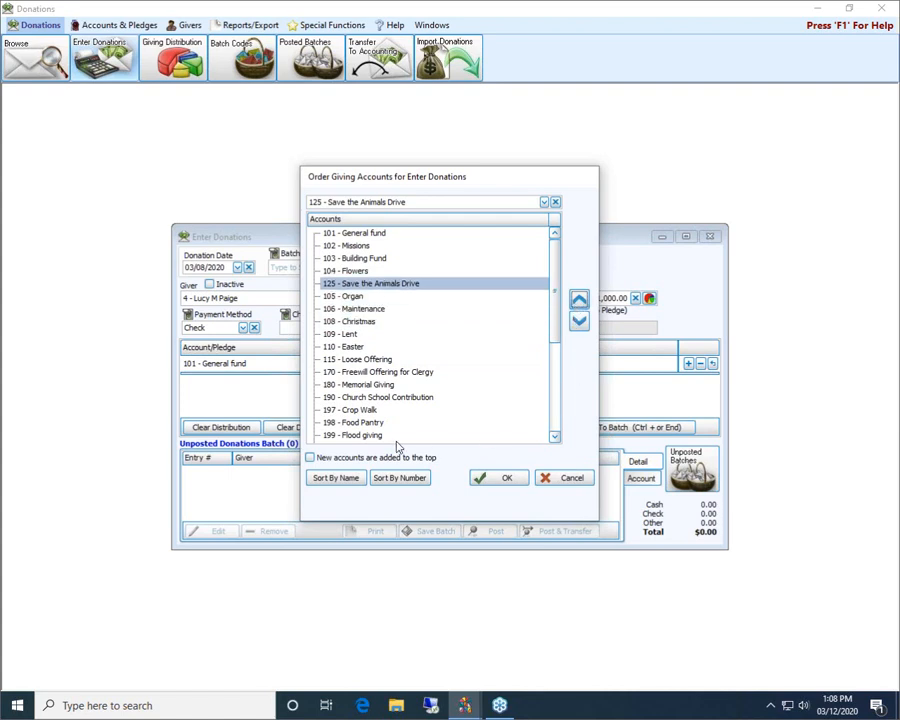
Try sorting the giving accounts by name and by number, and cancel the reordering
{"action": "left_click", "coordinate": [335, 478]}
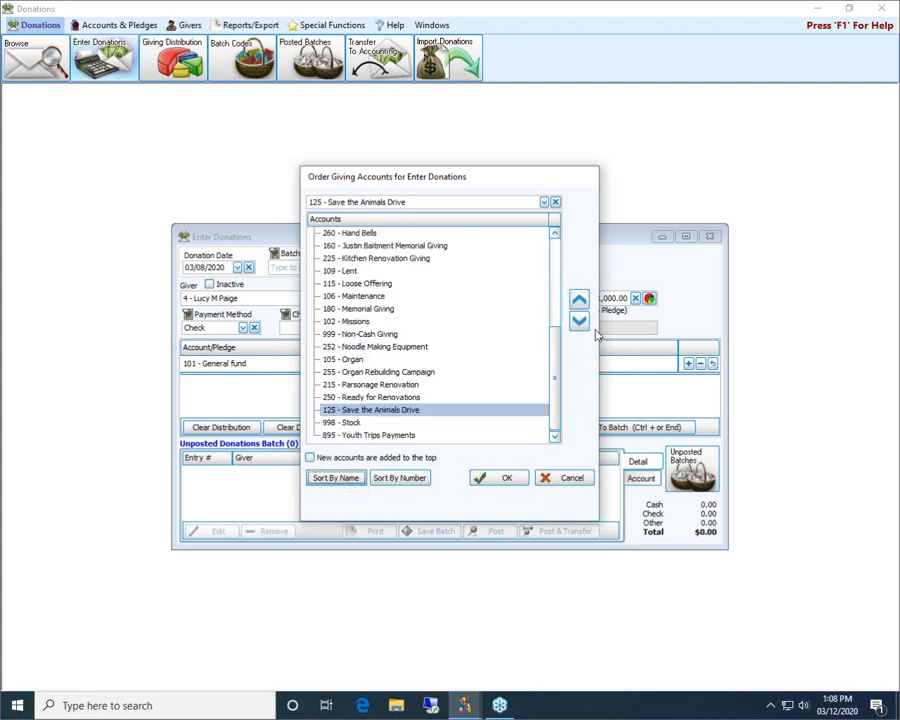
{"action": "scroll", "coordinate": [556, 350], "scroll_direction": "up", "scroll_amount": 1}
{"action": "left_click_drag", "start_coordinate": [556, 350], "coordinate": [559, 247]}
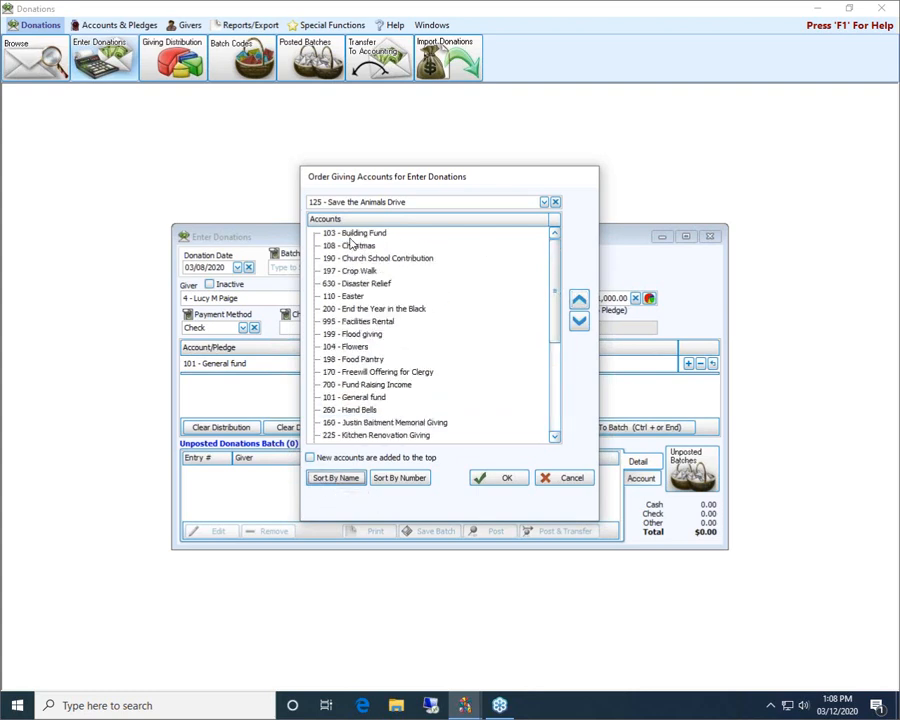
{"action": "left_click", "coordinate": [400, 482]}
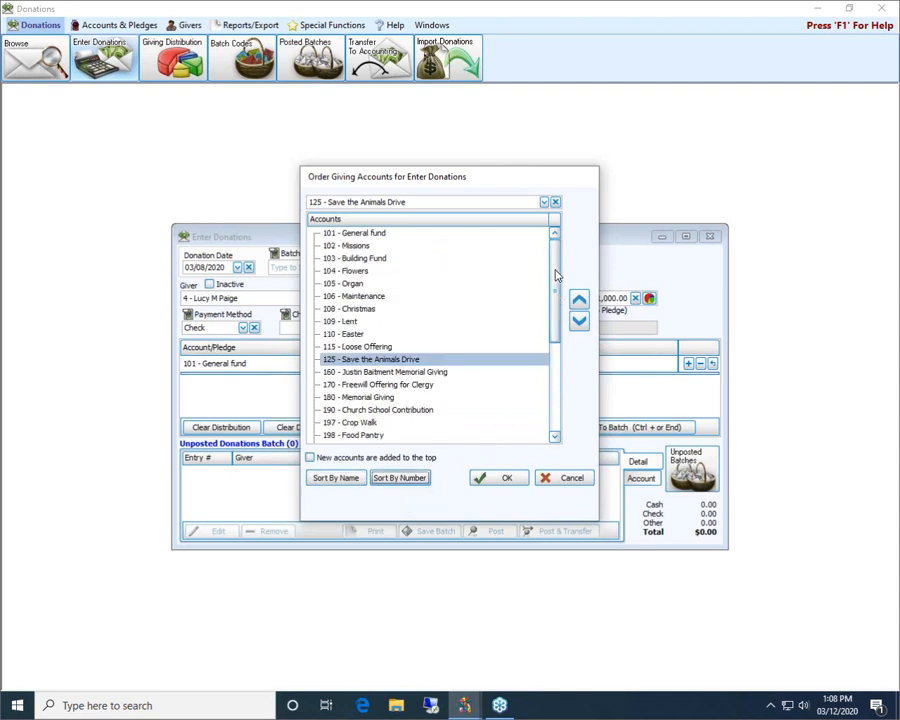
{"action": "left_click_drag", "start_coordinate": [556, 278], "coordinate": [554, 234]}
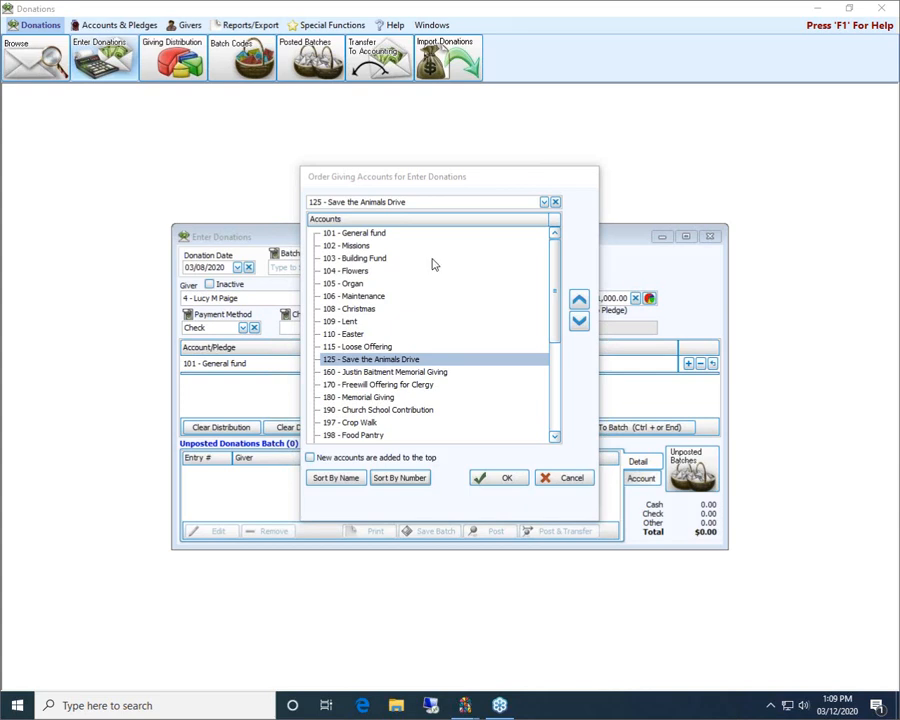
{"action": "left_click", "coordinate": [568, 479]}
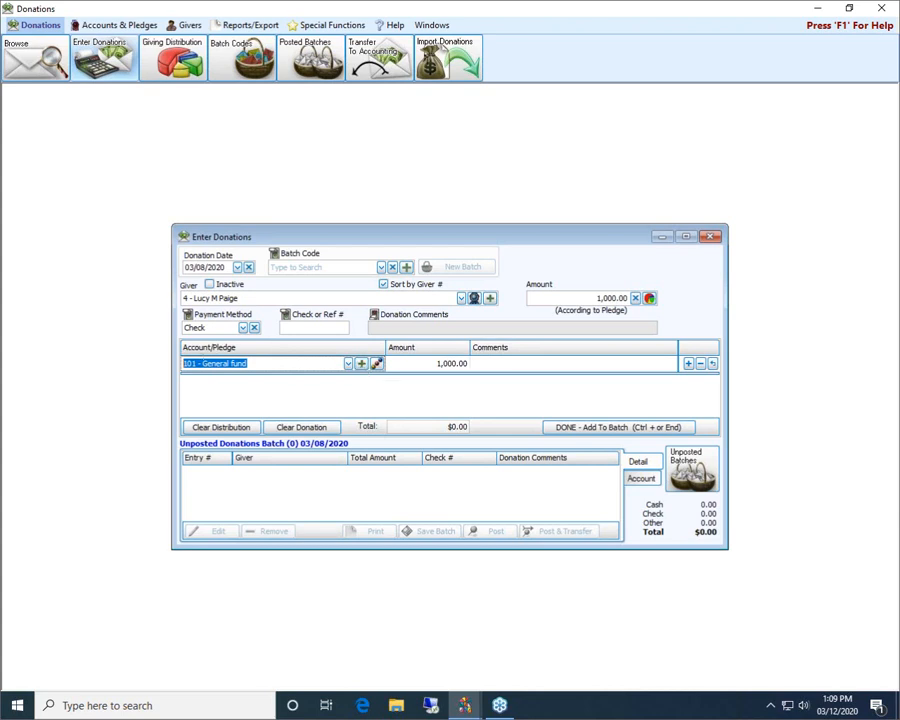
Check the account list of the detail line and examine the detail options for adding a giving account
{"action": "left_click", "coordinate": [348, 363]}
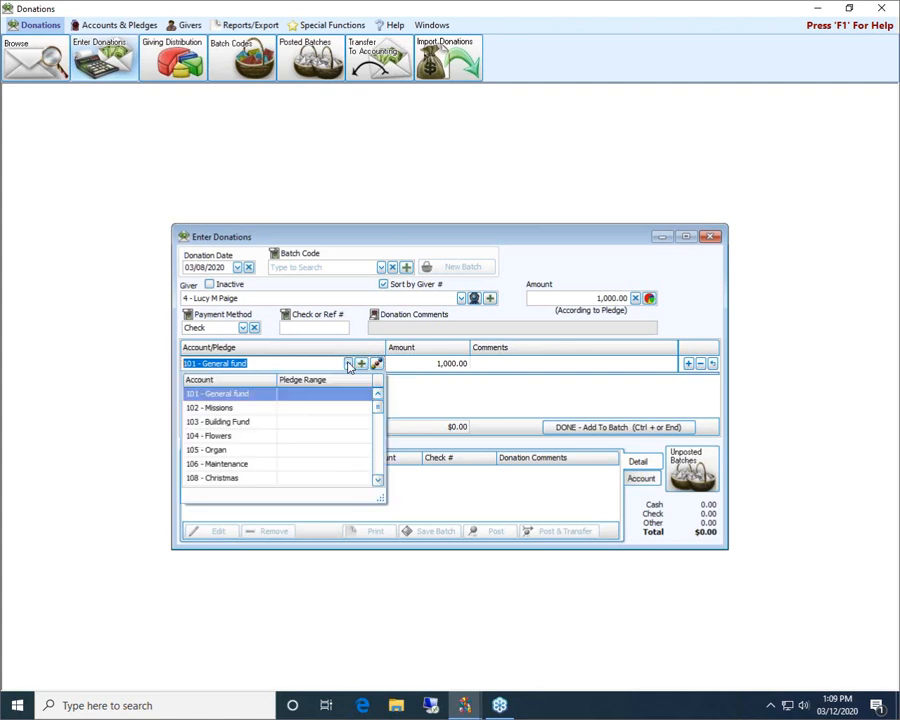
{"action": "left_click", "coordinate": [348, 363]}
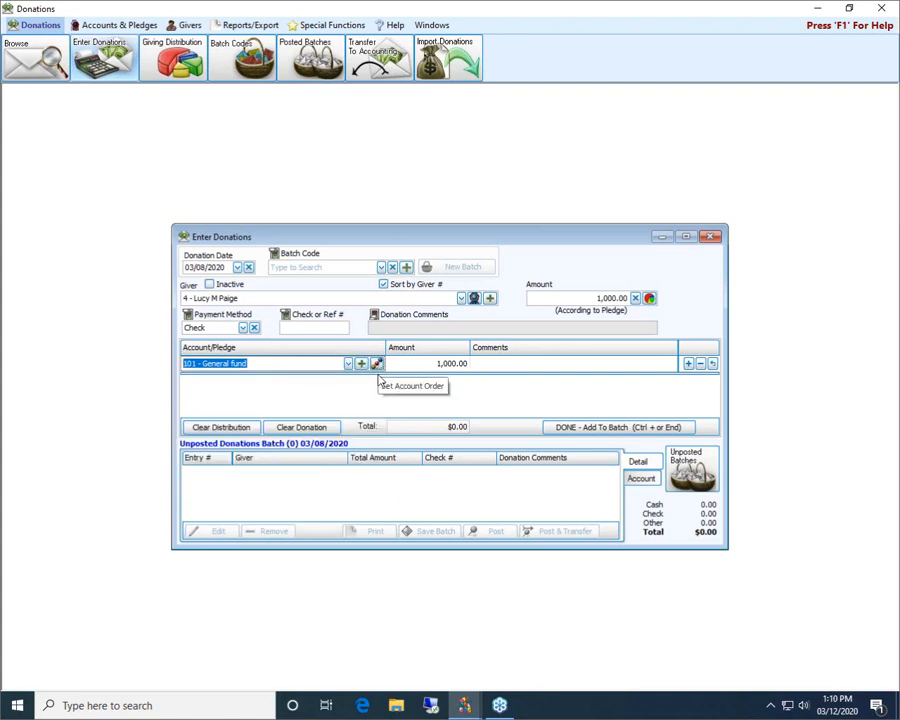
{"action": "left_click", "coordinate": [364, 367]}
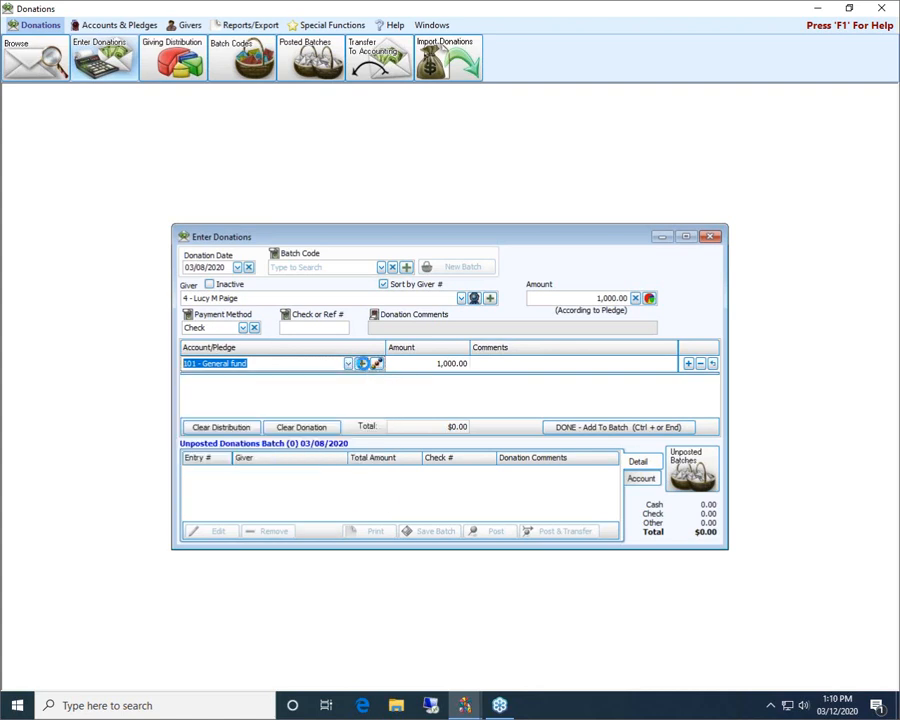
{"action": "left_click", "coordinate": [354, 312]}
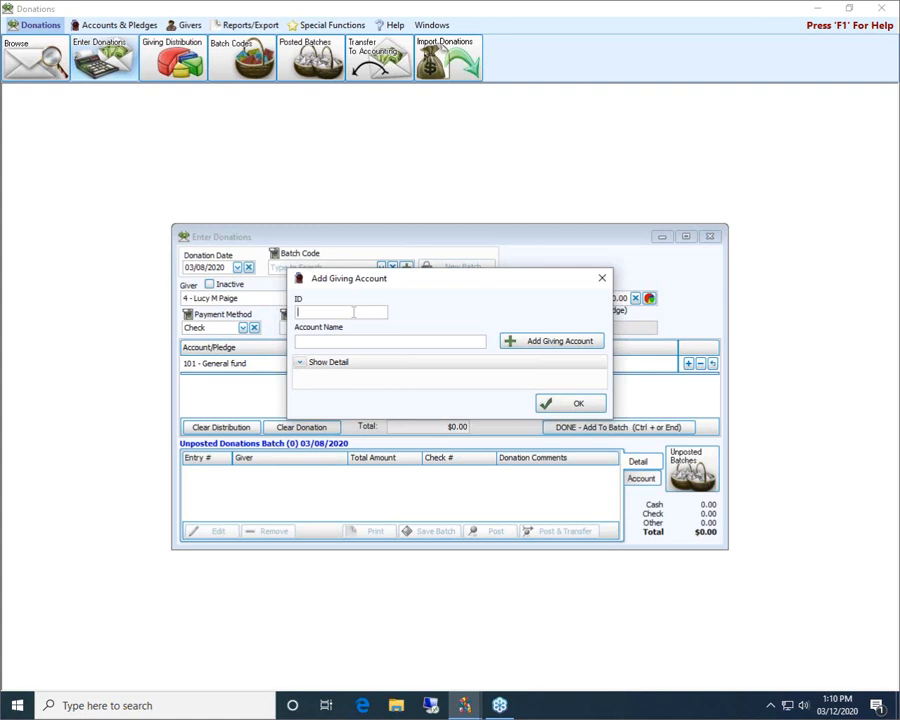
{"action": "left_click", "coordinate": [301, 365]}
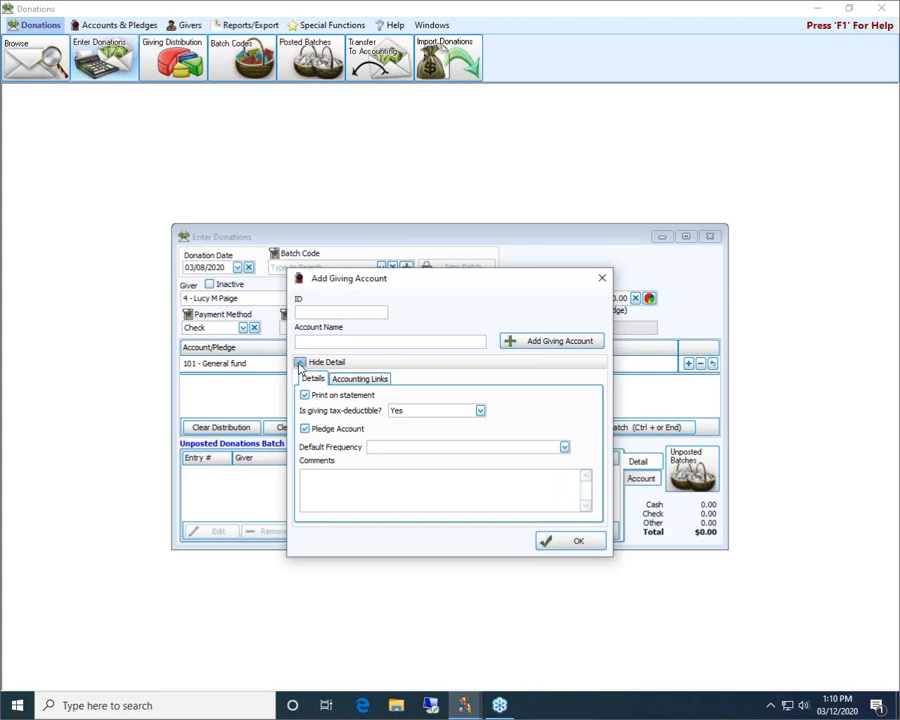
{"action": "left_click", "coordinate": [300, 364]}
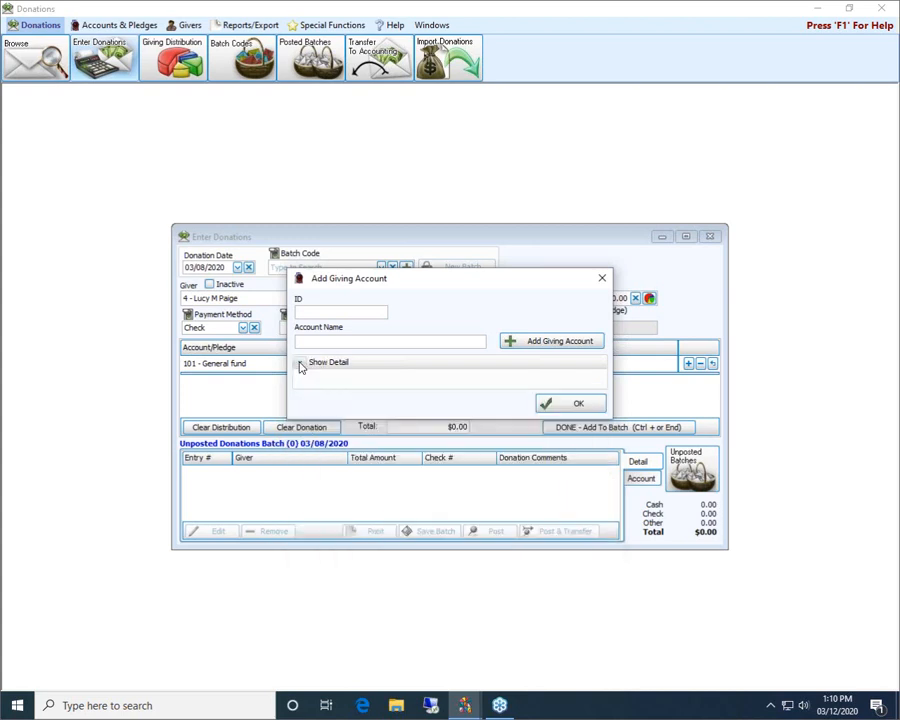
Examine the accounting links of a new giving account, including the available debit and credit accounts
{"action": "left_click", "coordinate": [300, 364]}
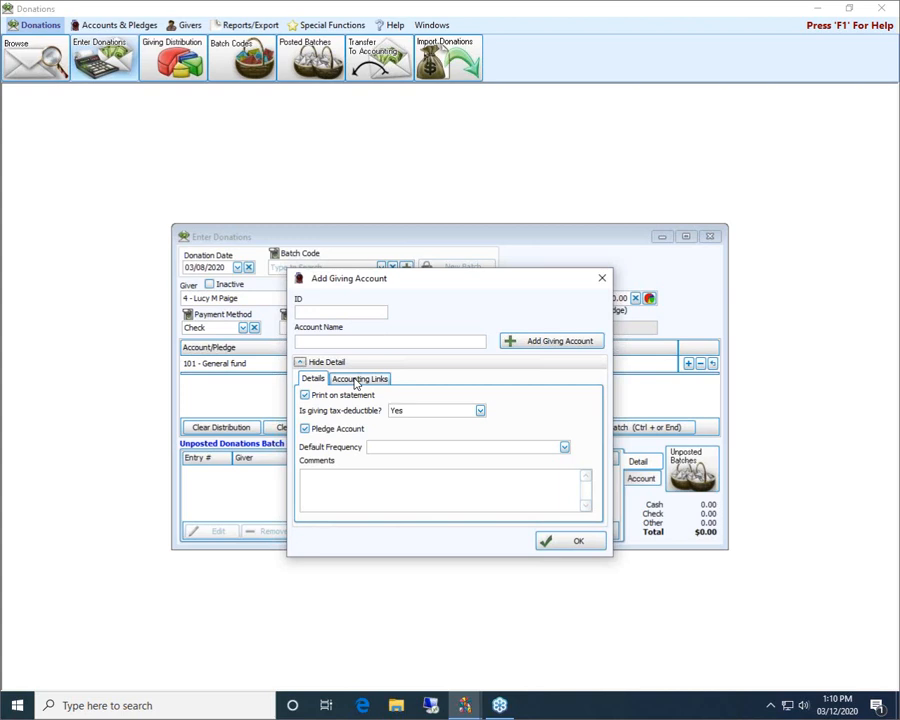
{"action": "left_click", "coordinate": [360, 381]}
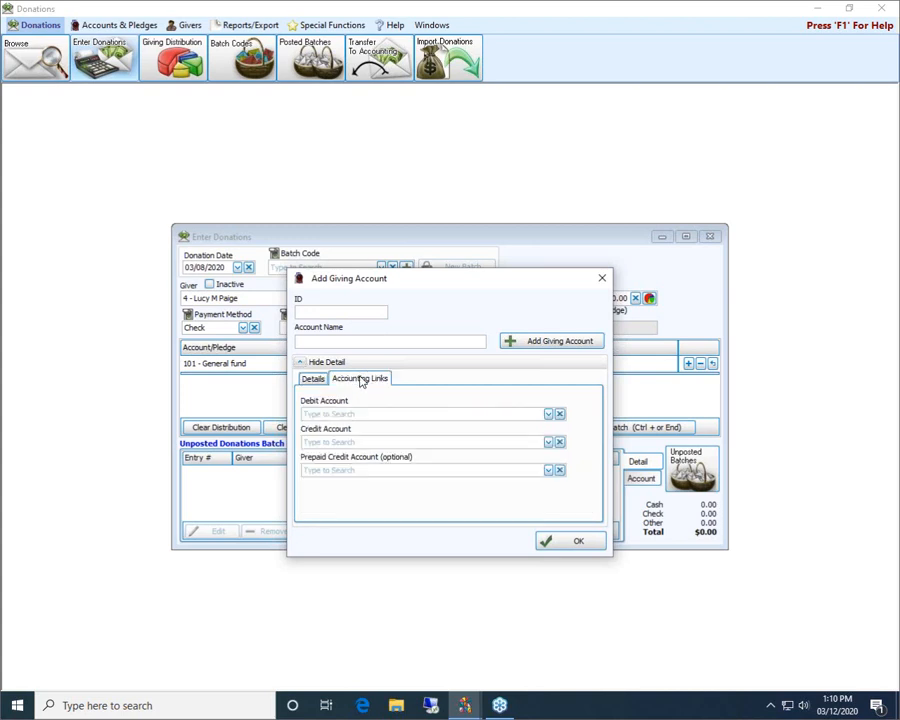
{"action": "left_click", "coordinate": [549, 415]}
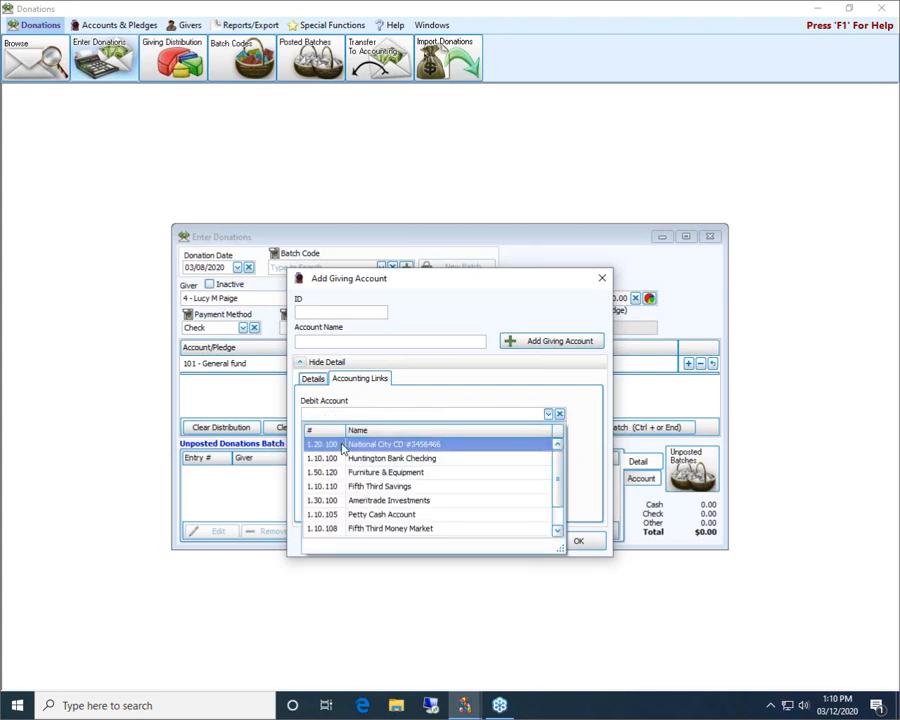
{"action": "left_click", "coordinate": [549, 415]}
{"action": "left_click", "coordinate": [549, 442]}
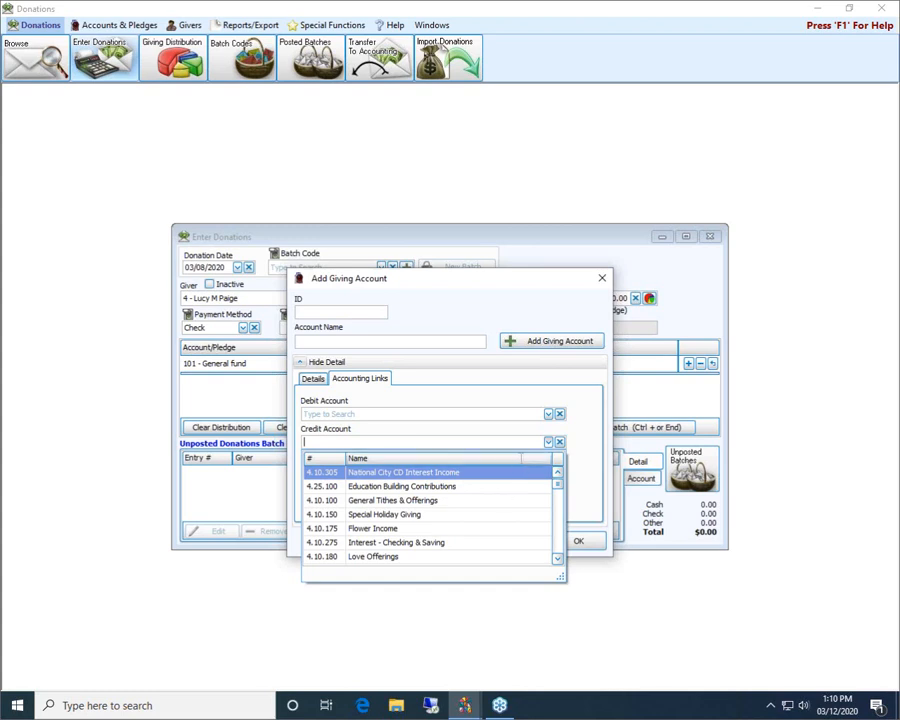
{"action": "left_click", "coordinate": [549, 442]}
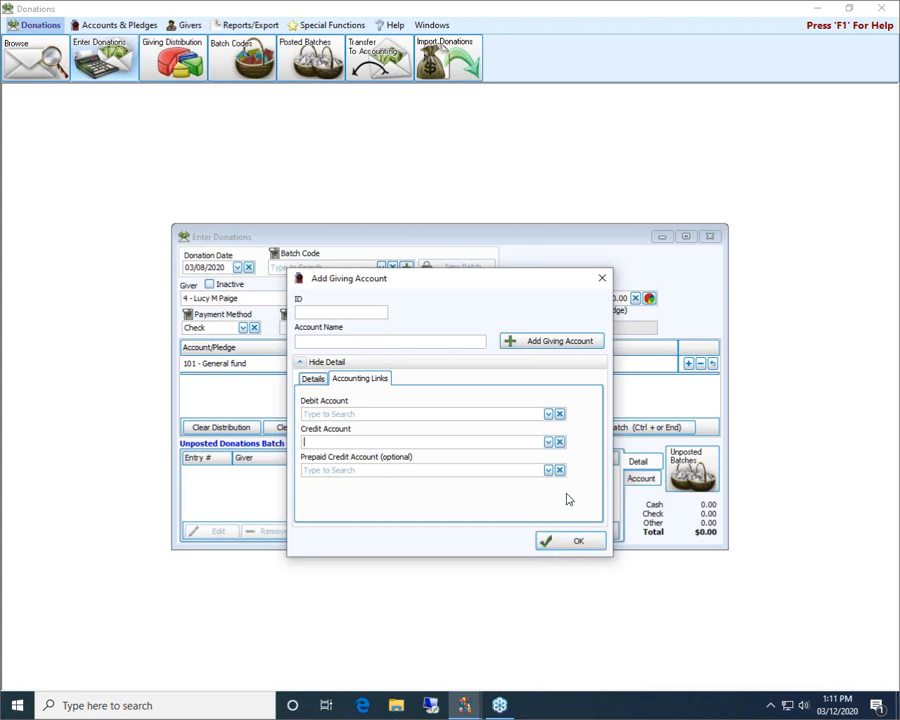
Examine the tax-deductible, pledge and default frequency options of the new giving account, and close the form without adding it
{"action": "left_click", "coordinate": [314, 379]}
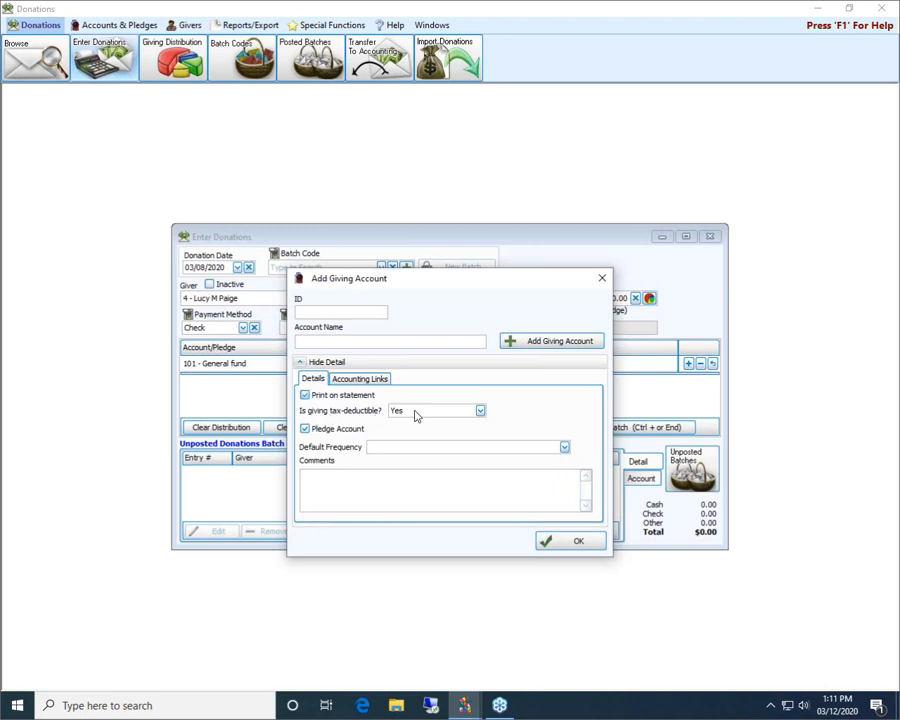
{"action": "left_click", "coordinate": [480, 411]}
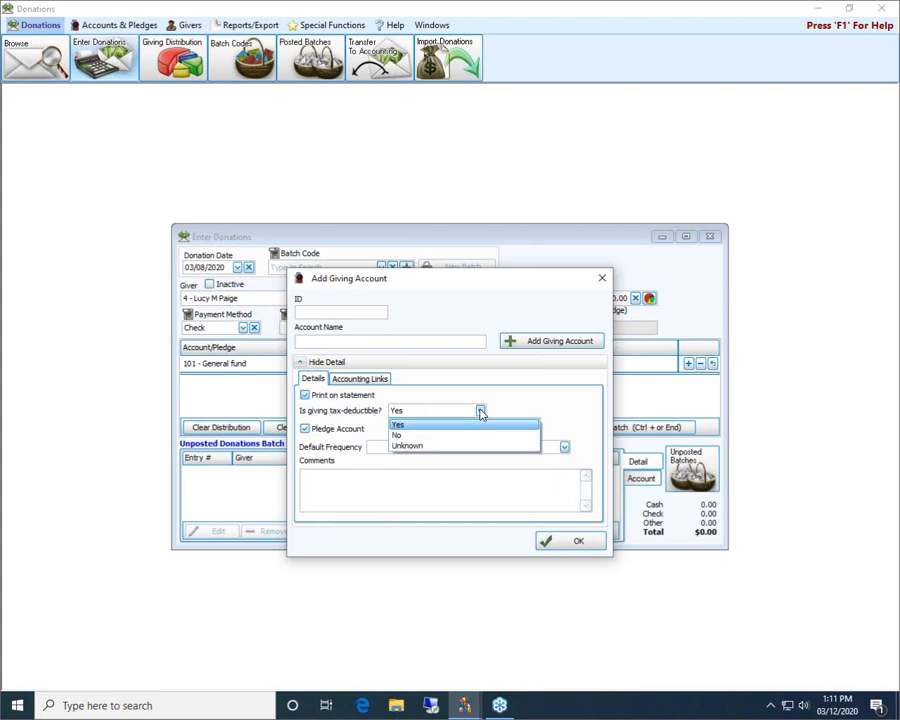
{"action": "left_click", "coordinate": [442, 424]}
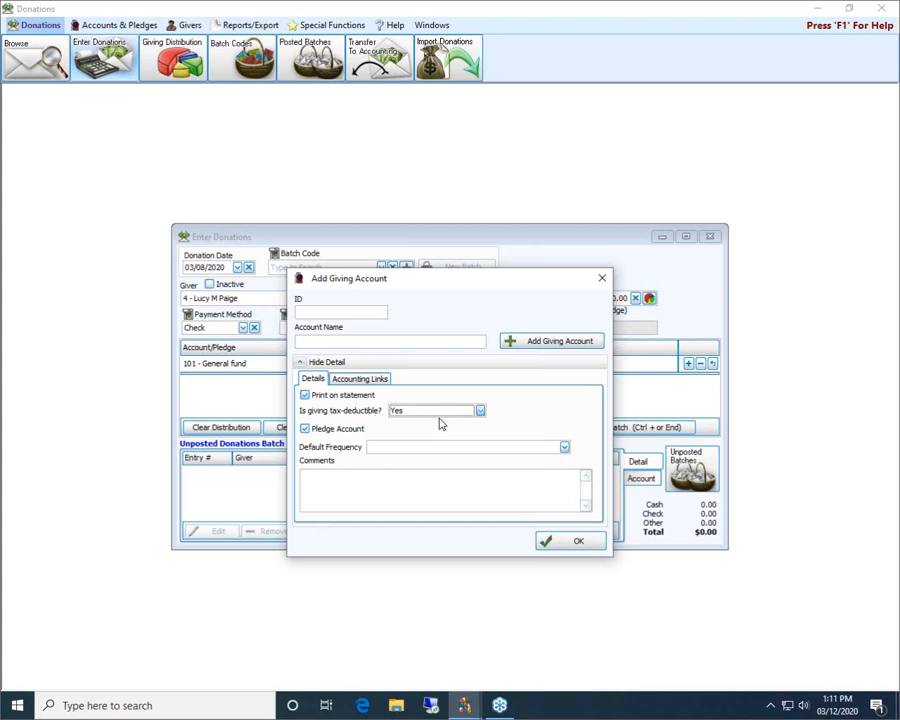
{"action": "left_click", "coordinate": [322, 433]}
{"action": "left_click", "coordinate": [564, 447]}
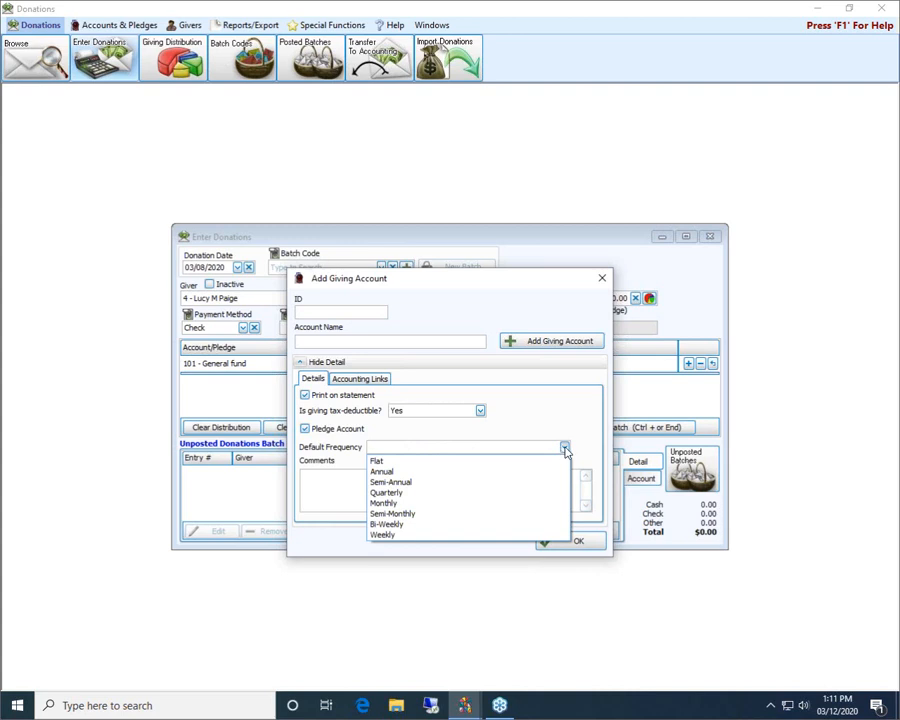
{"action": "left_click", "coordinate": [564, 450]}
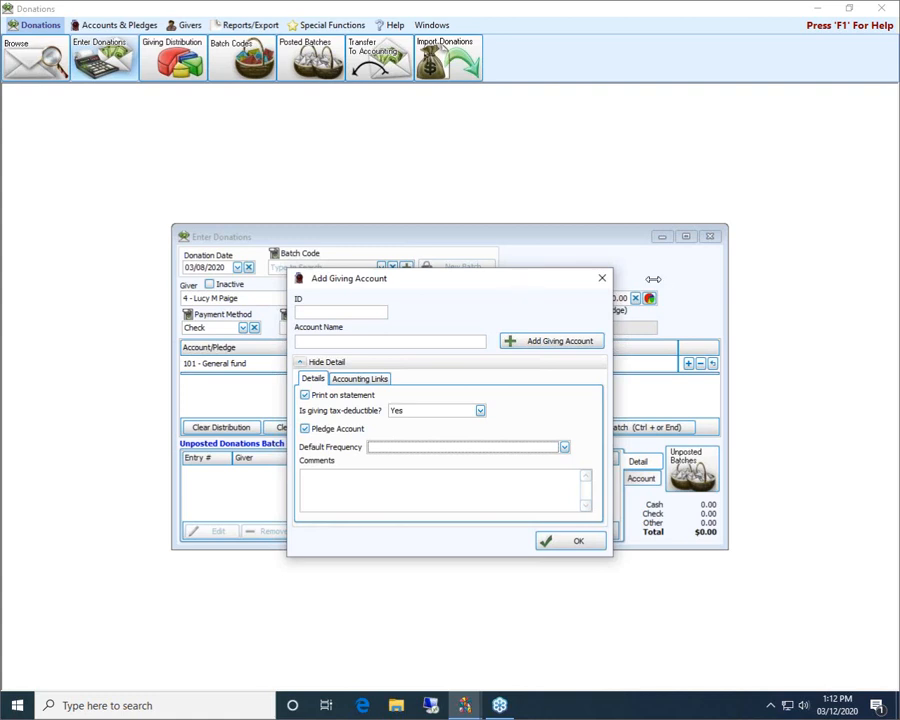
{"action": "left_click", "coordinate": [601, 280]}
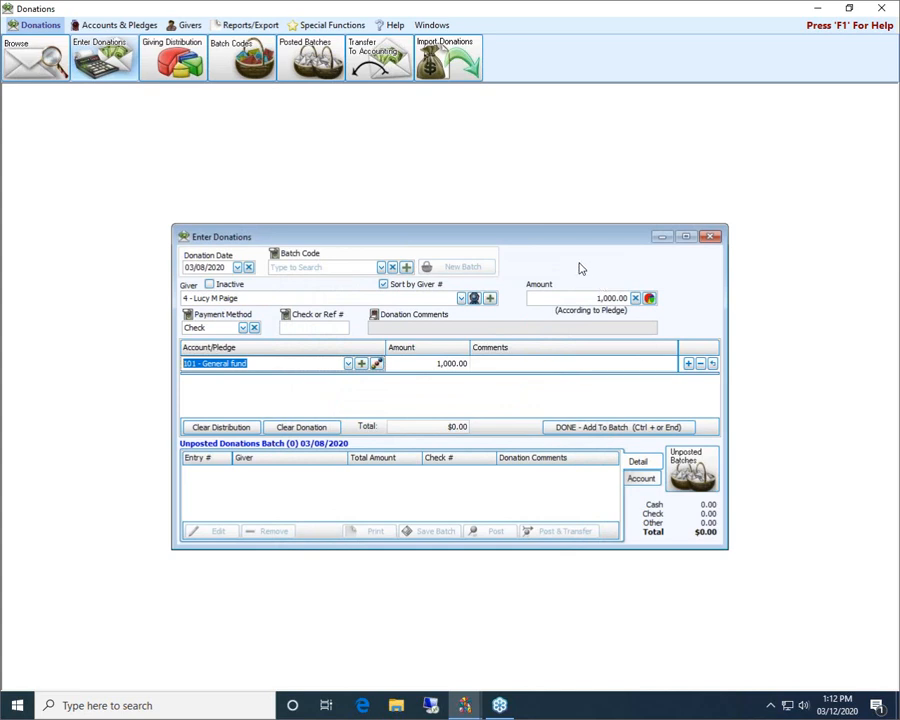
Start adding a membership individual to an existing family and look through the family list, including a search by part of a surname
{"action": "left_click", "coordinate": [489, 298]}
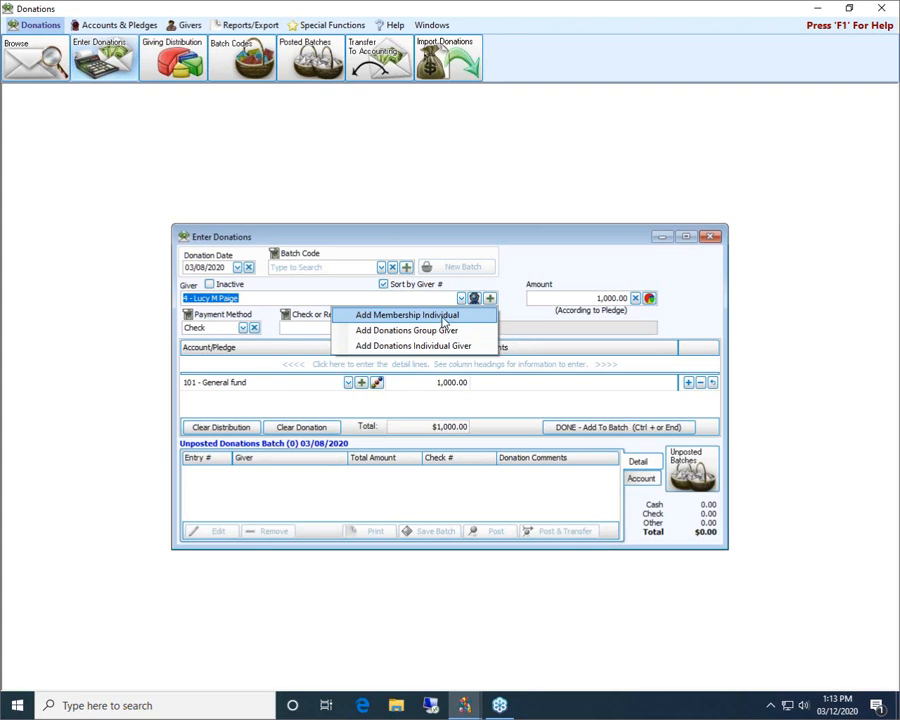
{"action": "left_click", "coordinate": [443, 317]}
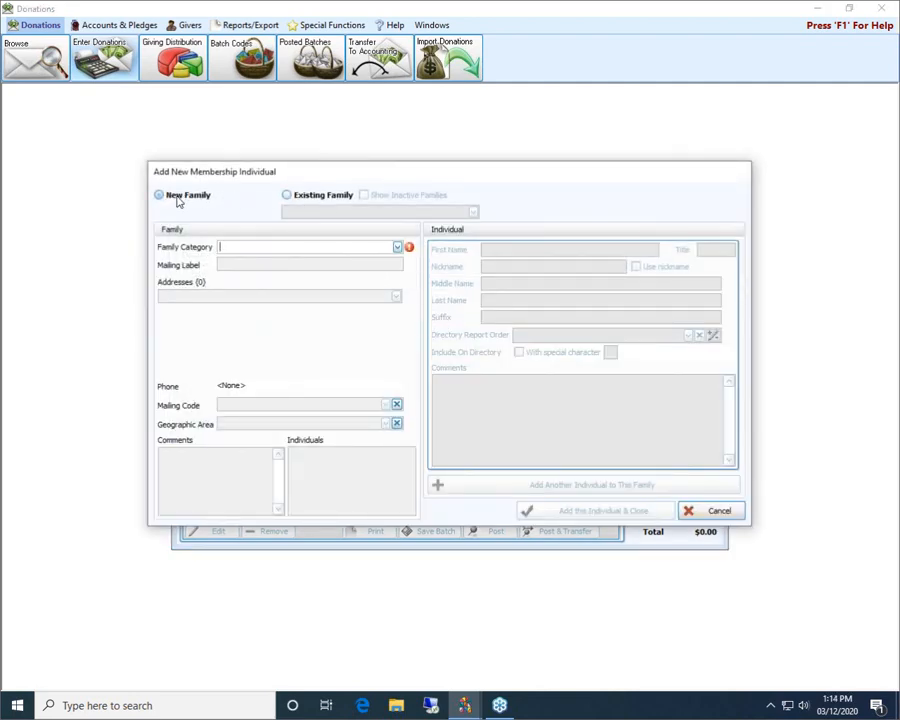
{"action": "left_click", "coordinate": [297, 197]}
{"action": "left_click", "coordinate": [473, 213]}
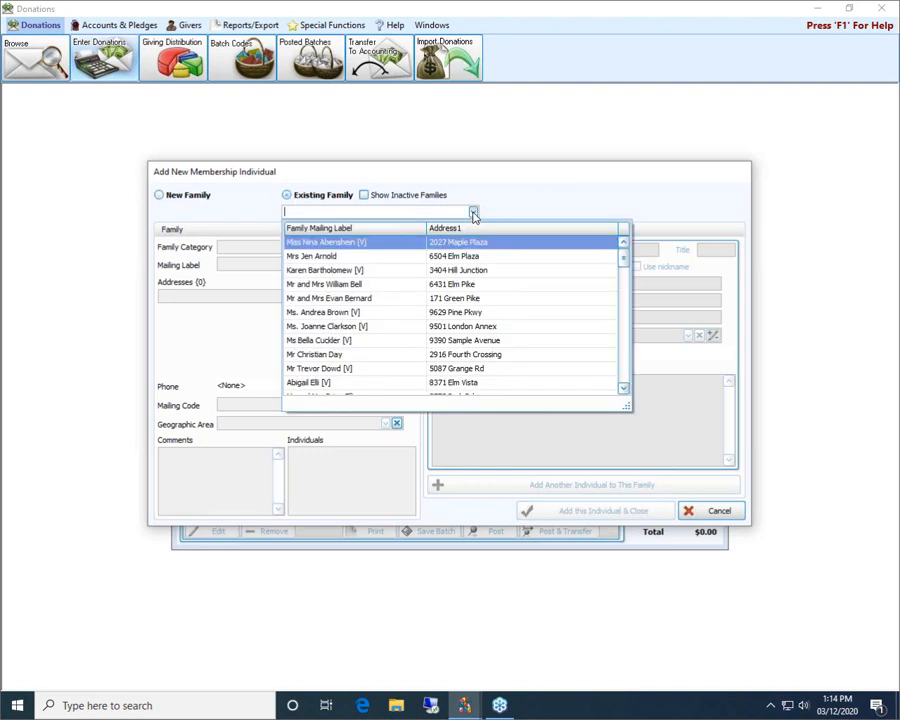
{"action": "scroll", "coordinate": [447, 290], "scroll_direction": "down", "scroll_amount": 9}
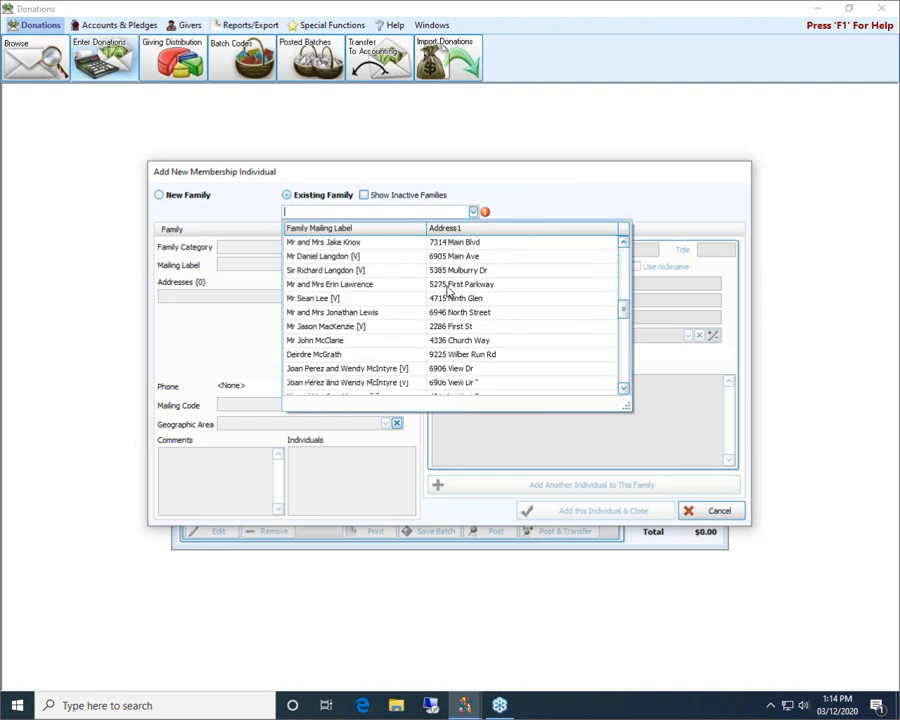
{"action": "scroll", "coordinate": [449, 290], "scroll_direction": "down", "scroll_amount": 3}
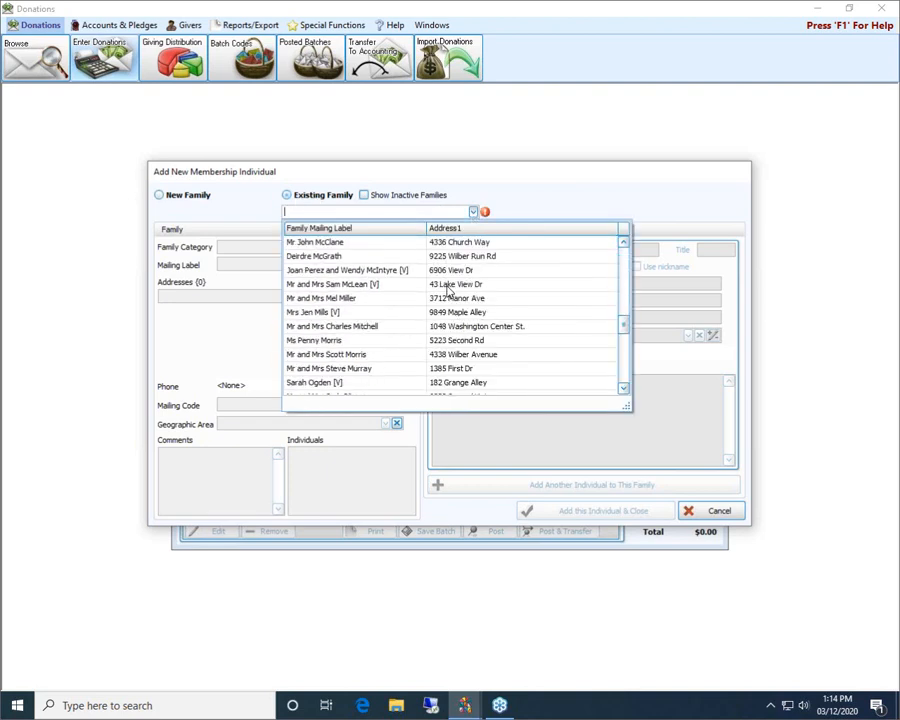
{"action": "type", "text": "oli"}
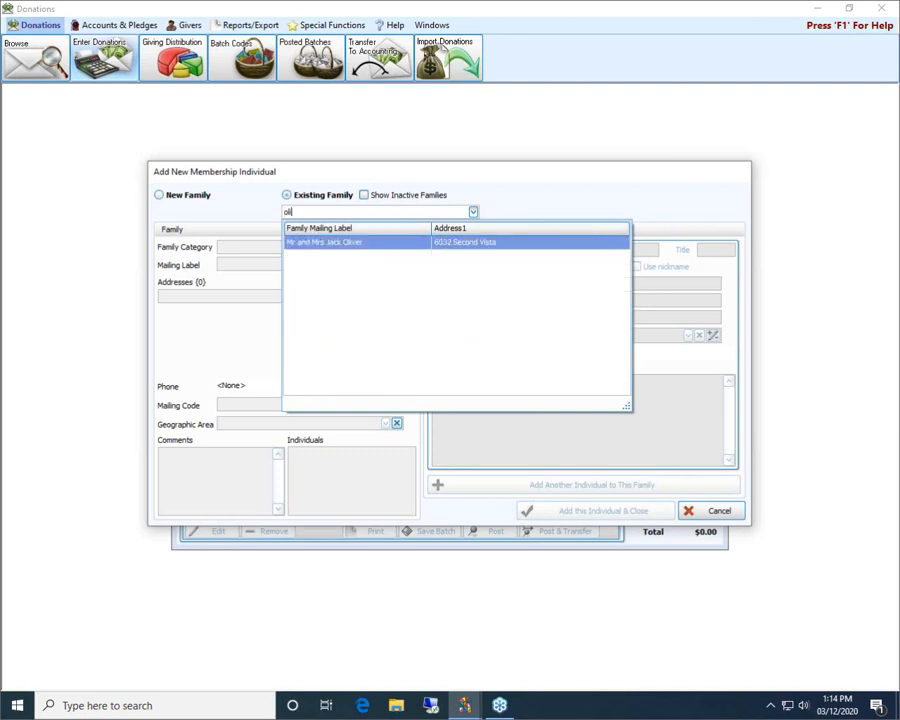
{"action": "key", "text": "BackSpace"}
{"action": "key", "text": "BackSpace"}
{"action": "key", "text": "BackSpace"}
{"action": "scroll", "coordinate": [373, 286], "scroll_direction": "down", "scroll_amount": 3}
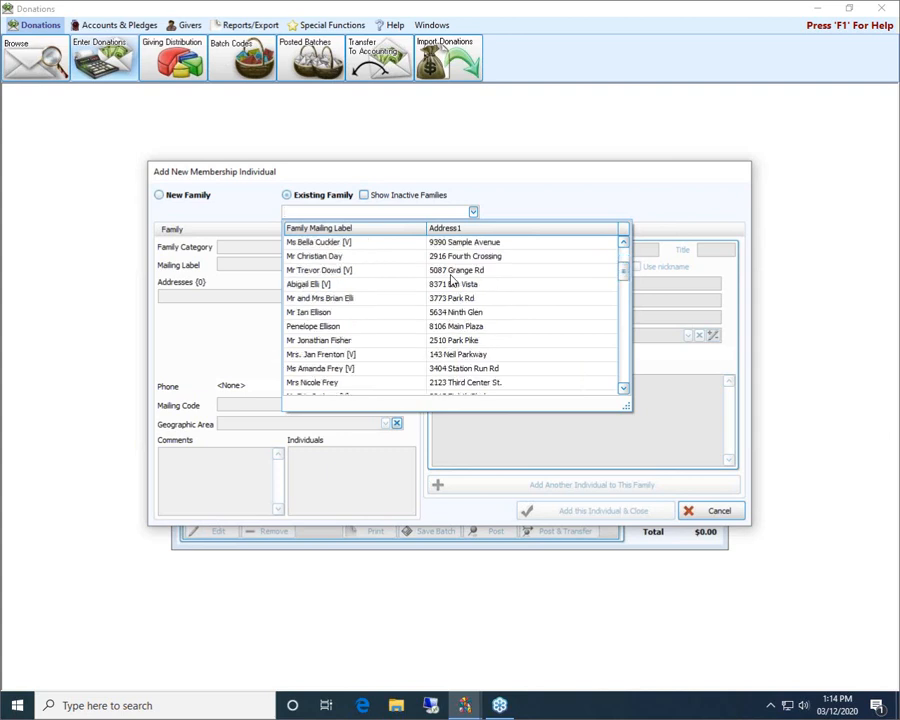
{"action": "scroll", "coordinate": [373, 286], "scroll_direction": "down", "scroll_amount": 1}
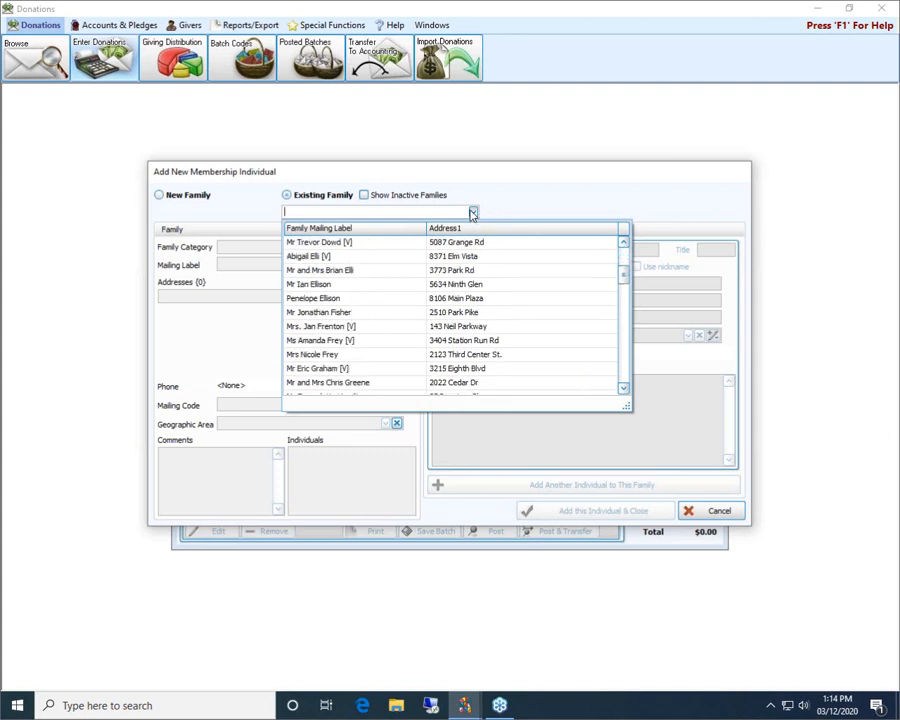
Include inactive families in the existing family list, look through it, and view the list again with inactive families excluded
{"action": "left_click", "coordinate": [391, 201]}
{"action": "left_click", "coordinate": [395, 200]}
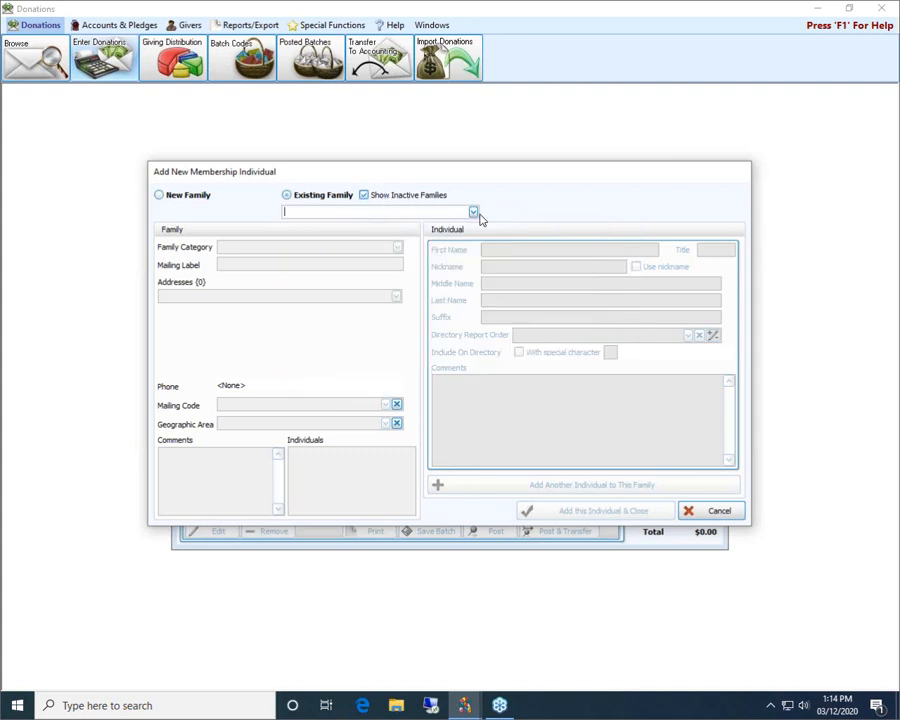
{"action": "left_click", "coordinate": [473, 212]}
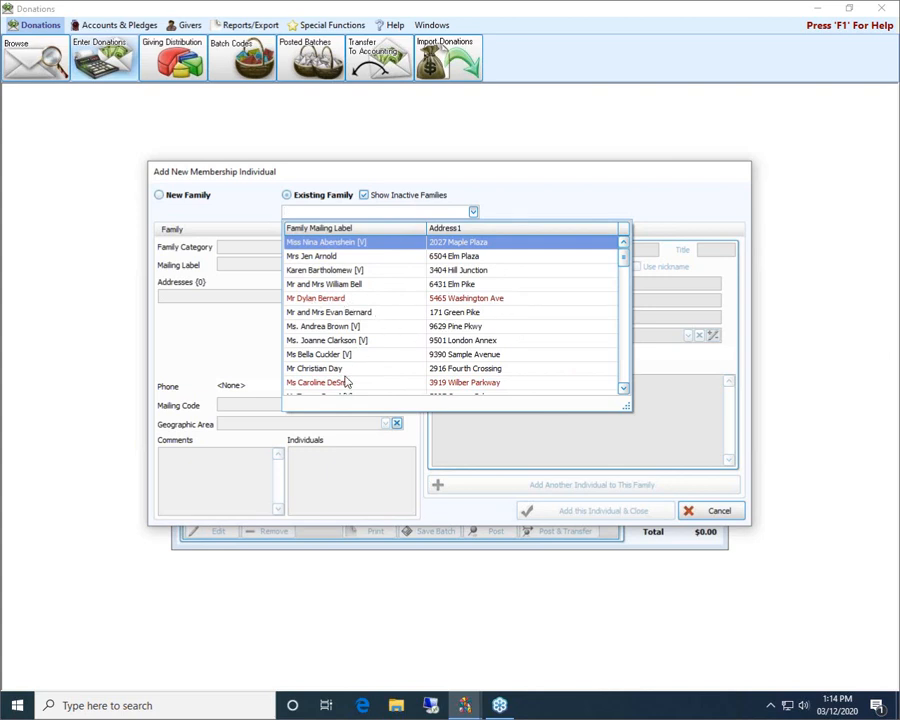
{"action": "scroll", "coordinate": [375, 382], "scroll_direction": "down", "scroll_amount": 7}
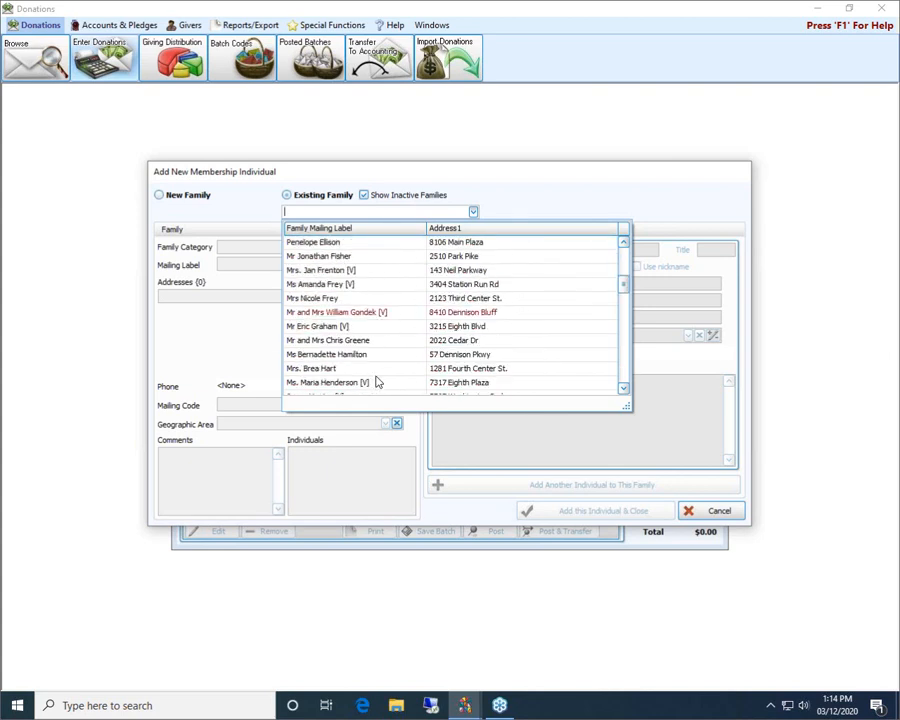
{"action": "scroll", "coordinate": [377, 374], "scroll_direction": "down", "scroll_amount": 2}
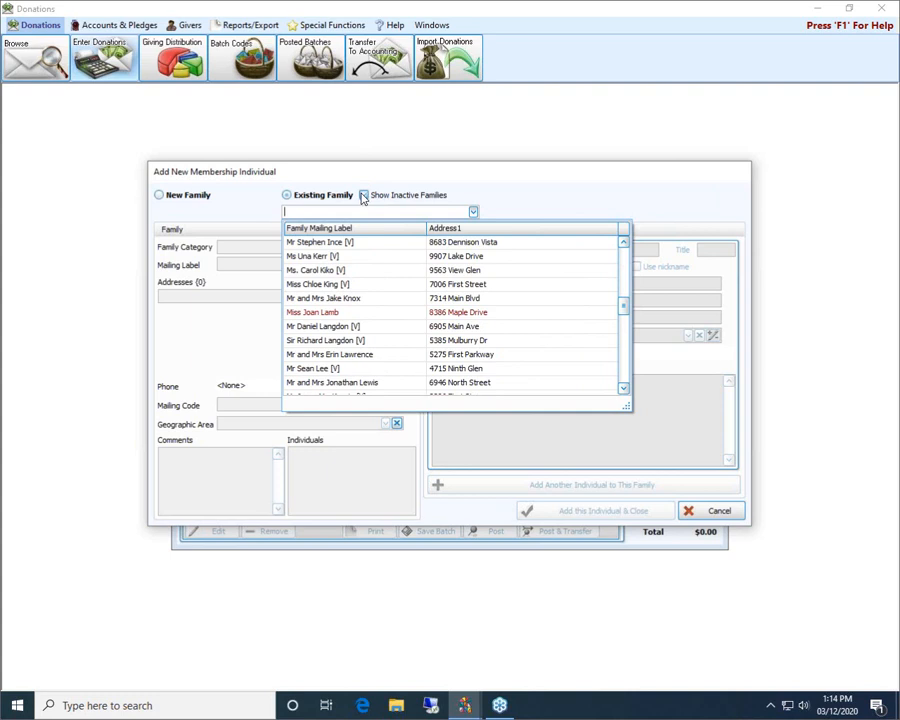
{"action": "left_click", "coordinate": [363, 195]}
{"action": "left_click", "coordinate": [474, 212]}
{"action": "scroll", "coordinate": [387, 371], "scroll_direction": "down", "scroll_amount": 6}
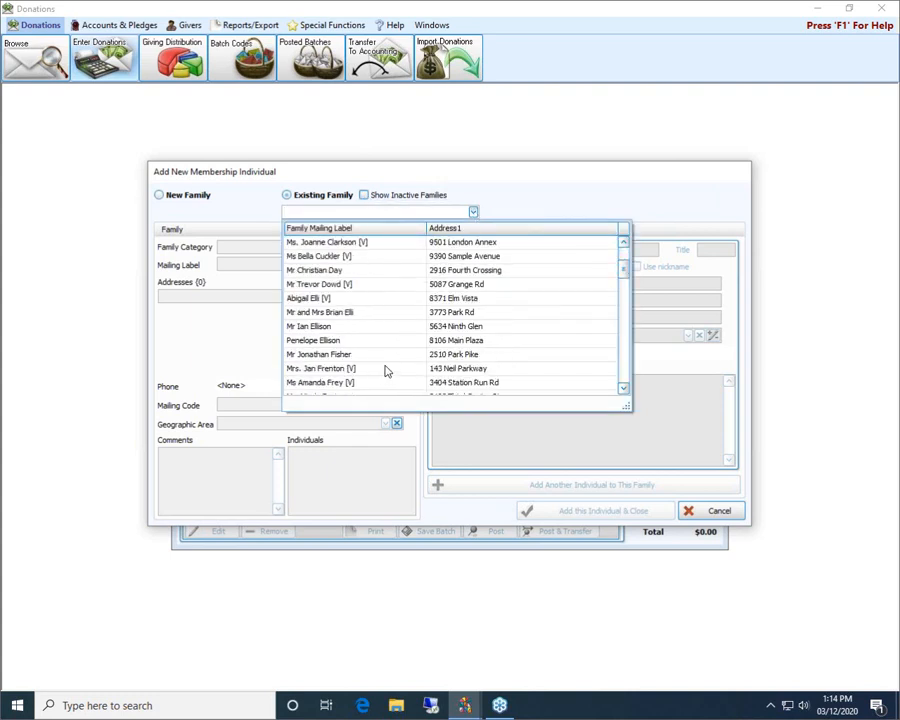
{"action": "scroll", "coordinate": [387, 368], "scroll_direction": "down", "scroll_amount": 2}
{"action": "left_click", "coordinate": [473, 212]}
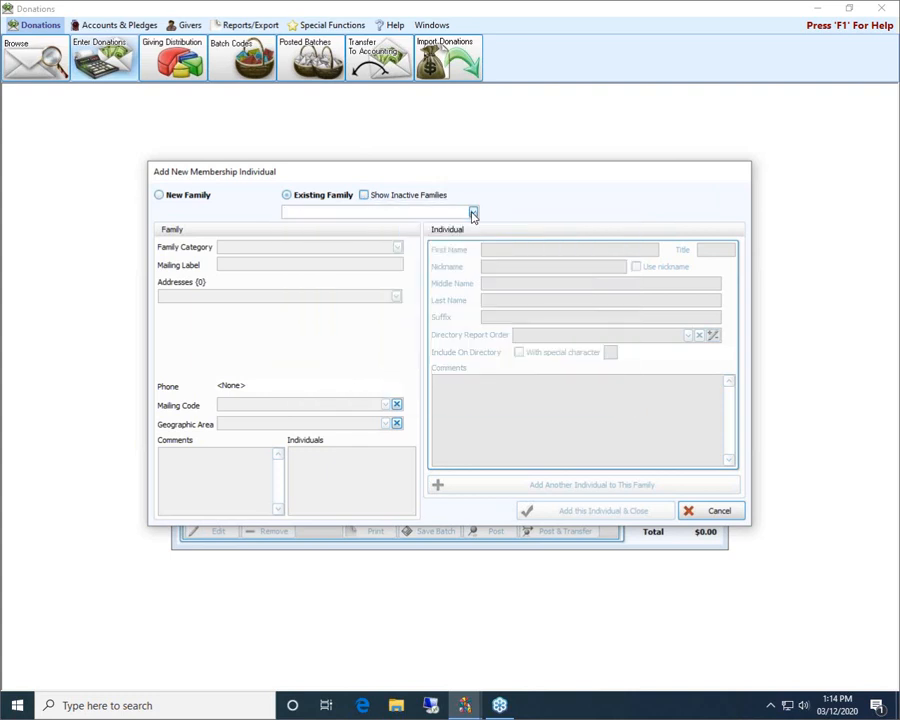
Examine the entry fields for a new family in the Members category, and cancel adding the individual
{"action": "left_click", "coordinate": [192, 199]}
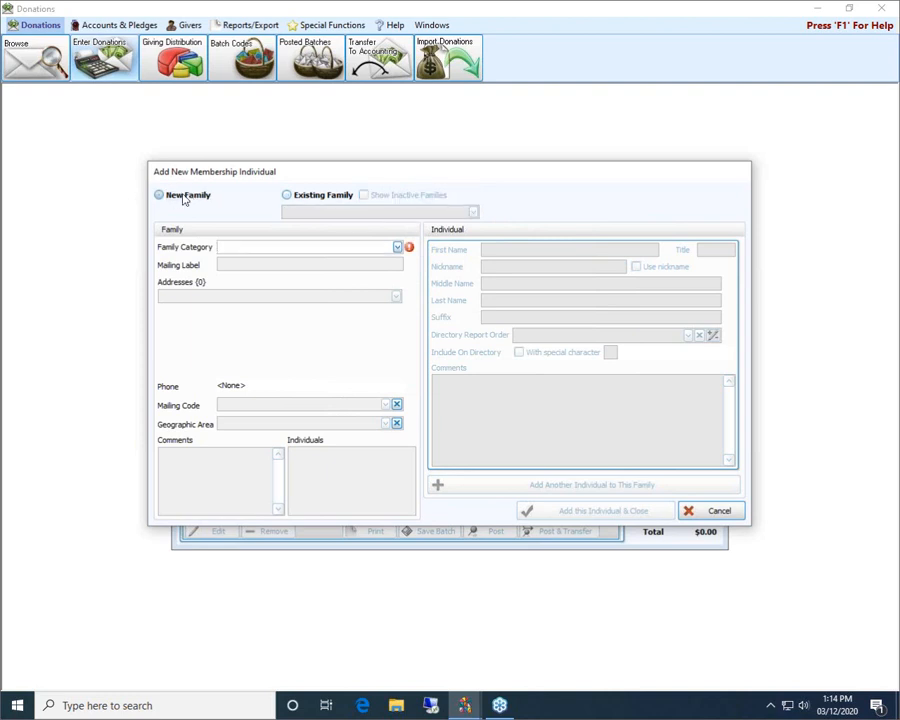
{"action": "left_click", "coordinate": [397, 247]}
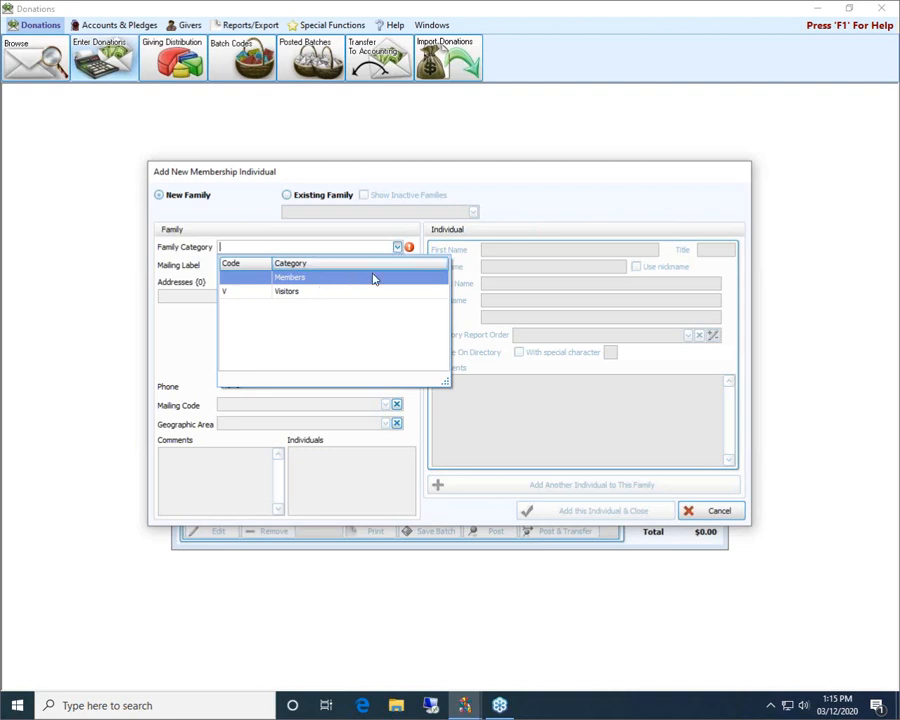
{"action": "left_click", "coordinate": [319, 279]}
{"action": "left_click", "coordinate": [345, 262]}
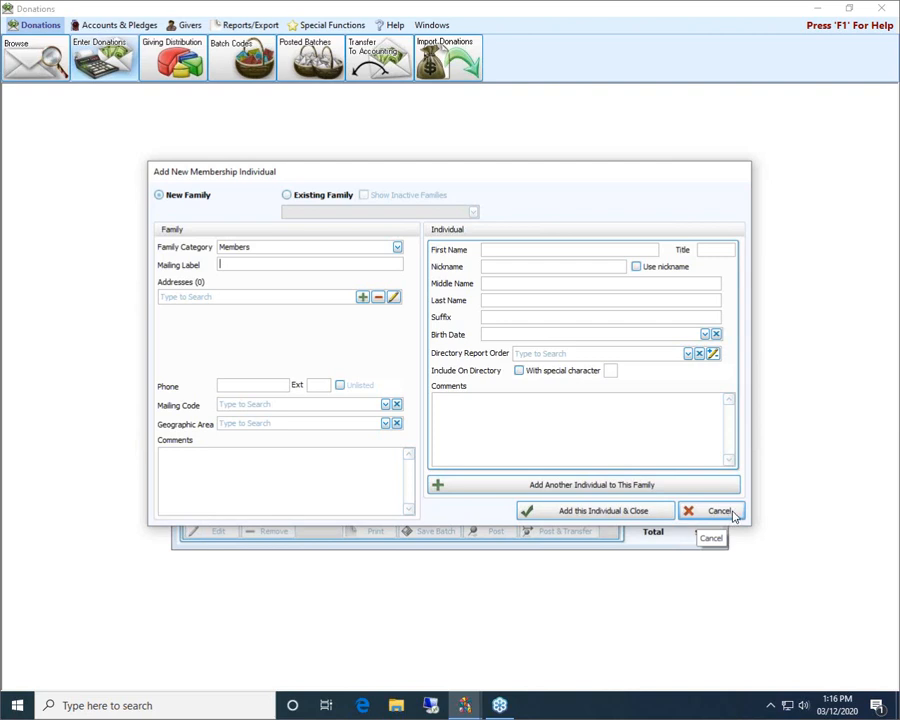
{"action": "left_click", "coordinate": [734, 513]}
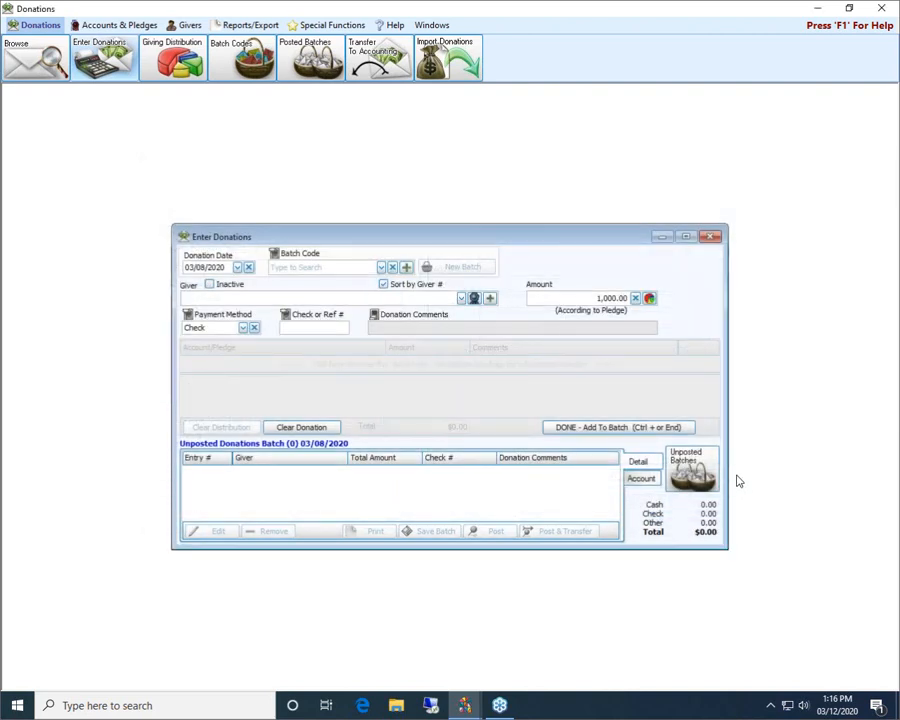
Examine the entry forms for a Donations group giver and a Donations individual giver without adding any, and show the giver types again
{"action": "left_click", "coordinate": [489, 298]}
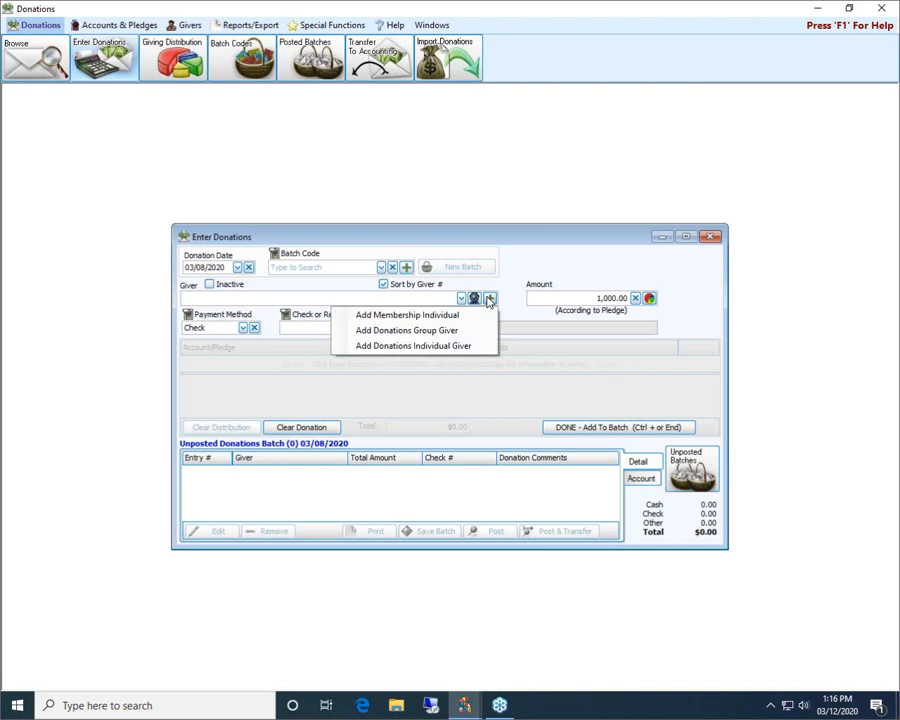
{"action": "left_click", "coordinate": [433, 331]}
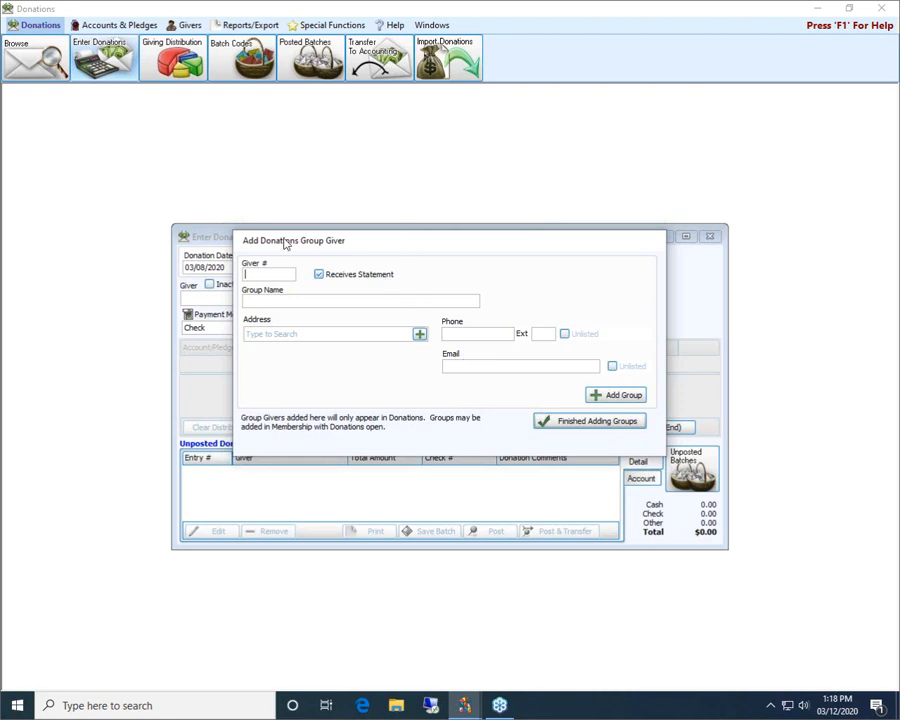
{"action": "left_click", "coordinate": [633, 422]}
{"action": "left_click", "coordinate": [490, 298]}
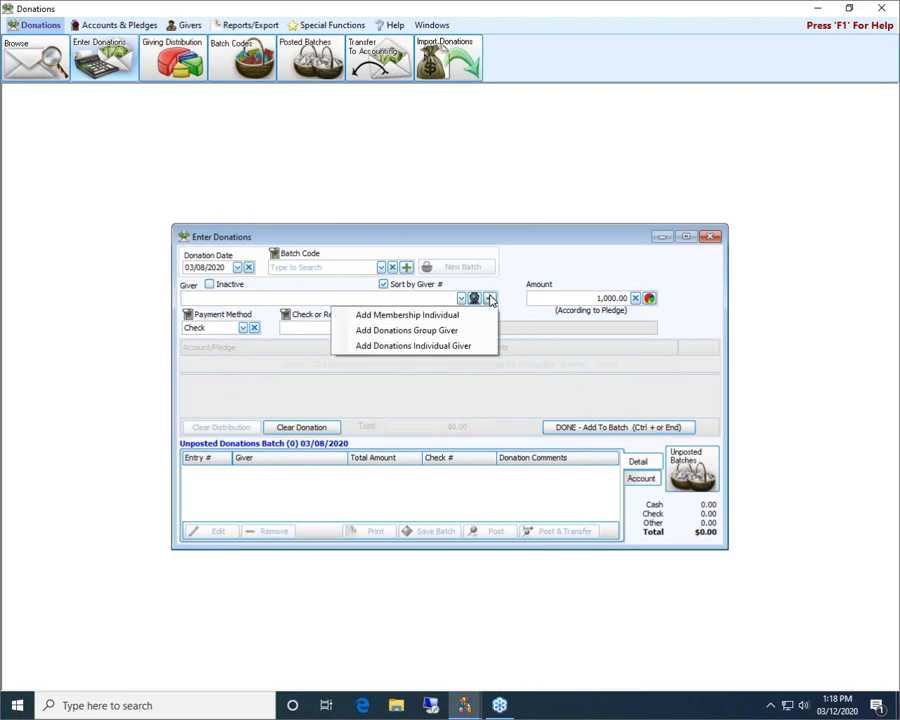
{"action": "left_click", "coordinate": [401, 346]}
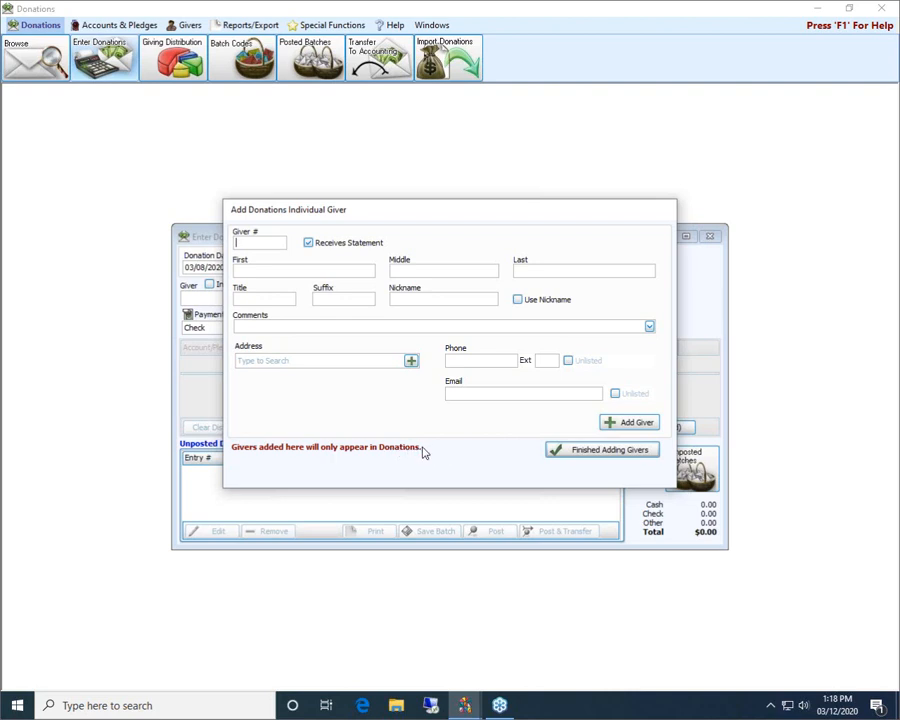
{"action": "left_click", "coordinate": [580, 455]}
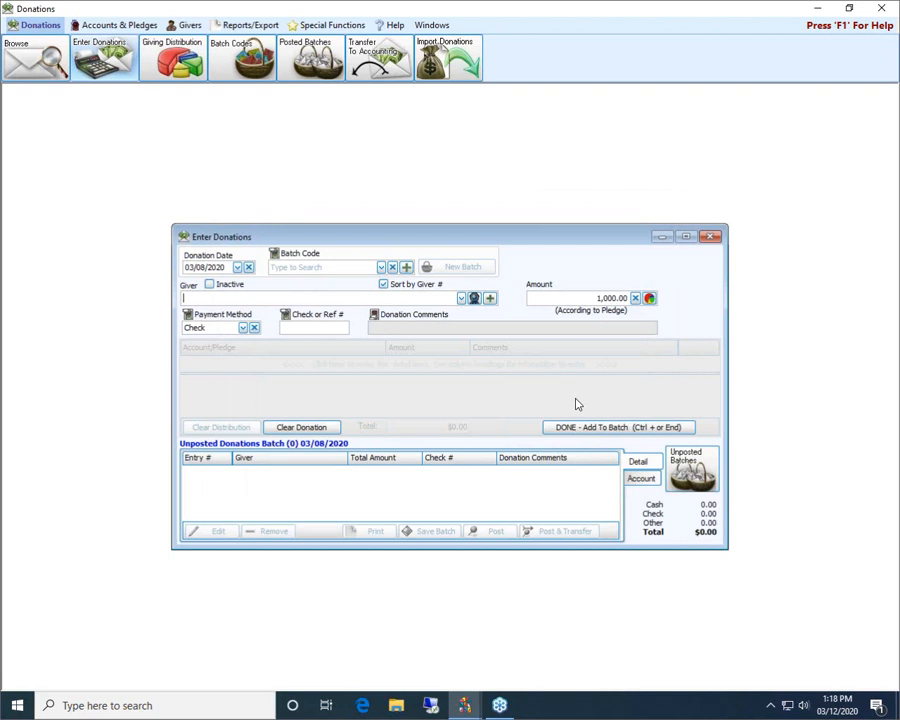
{"action": "left_click", "coordinate": [489, 299]}
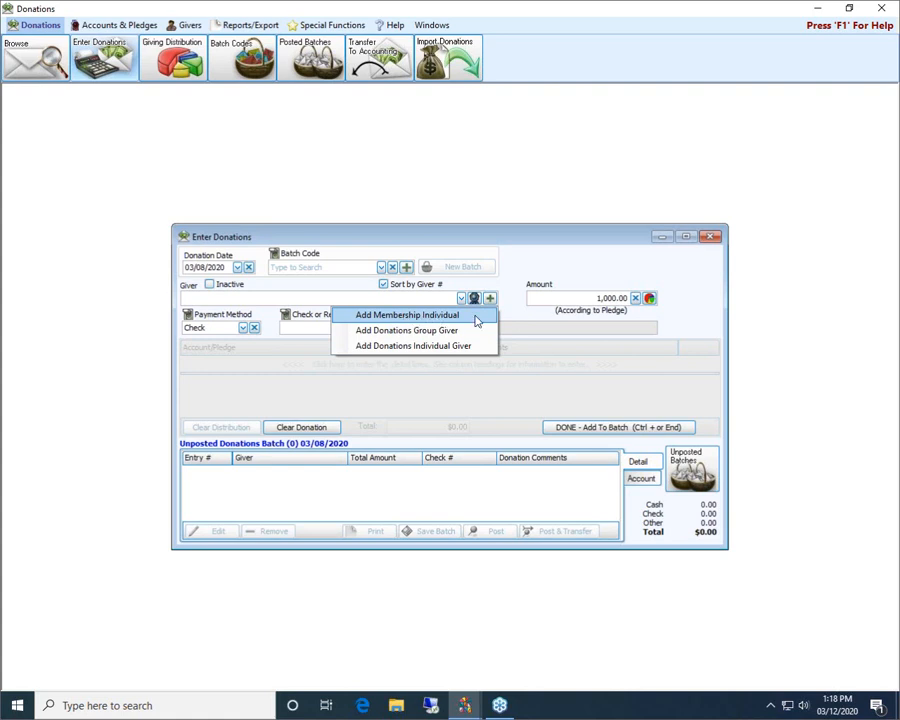
Clear the donation entry in progress and close the donation entry window
{"action": "left_click", "coordinate": [633, 334]}
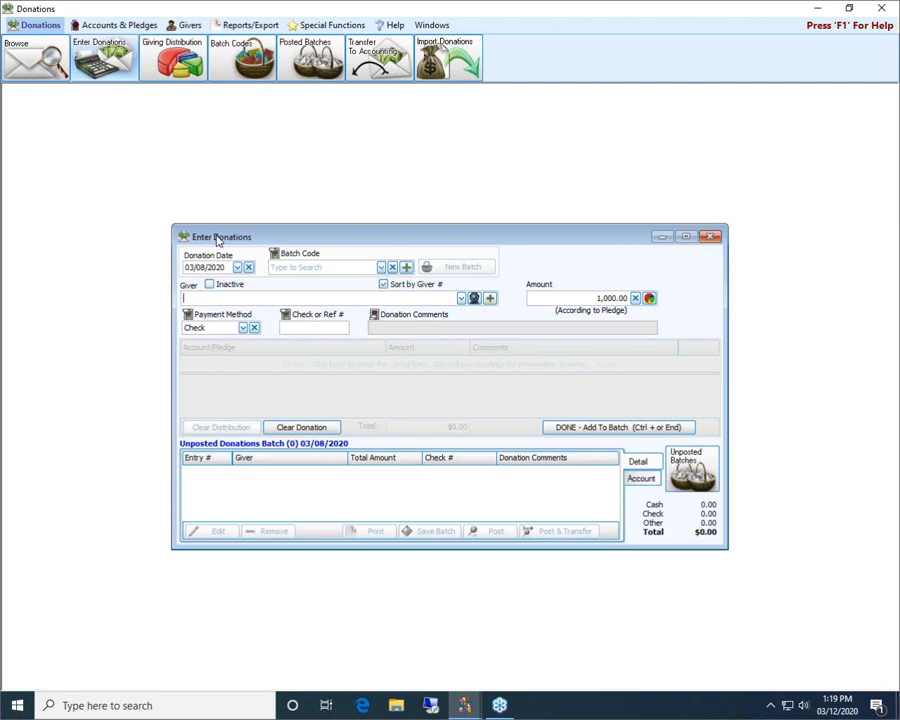
{"action": "left_click", "coordinate": [709, 237]}
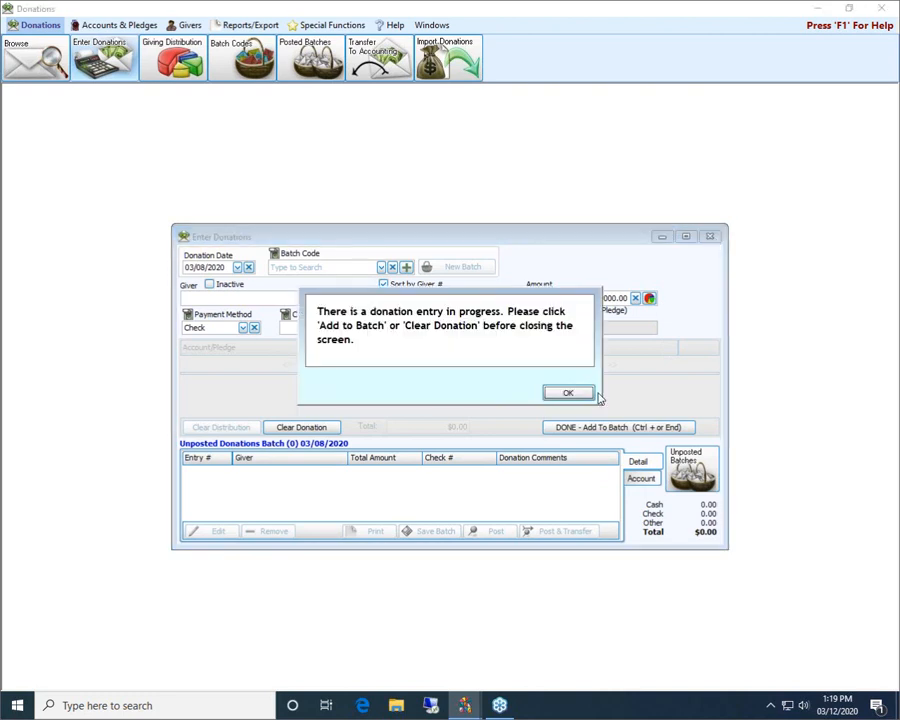
{"action": "left_click", "coordinate": [577, 398]}
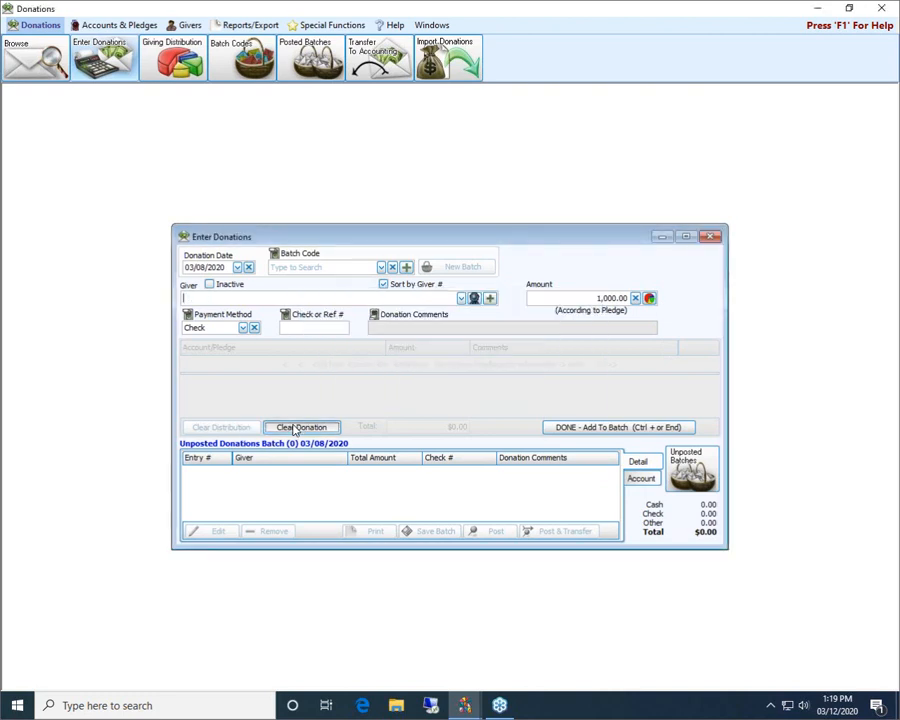
{"action": "left_click", "coordinate": [283, 426]}
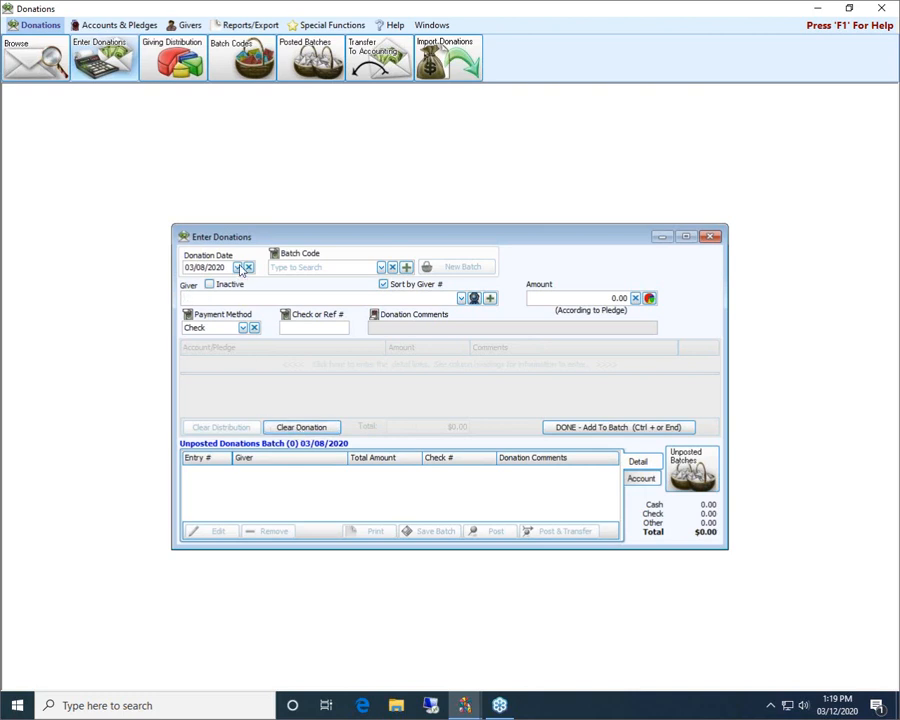
{"action": "left_click", "coordinate": [710, 236]}
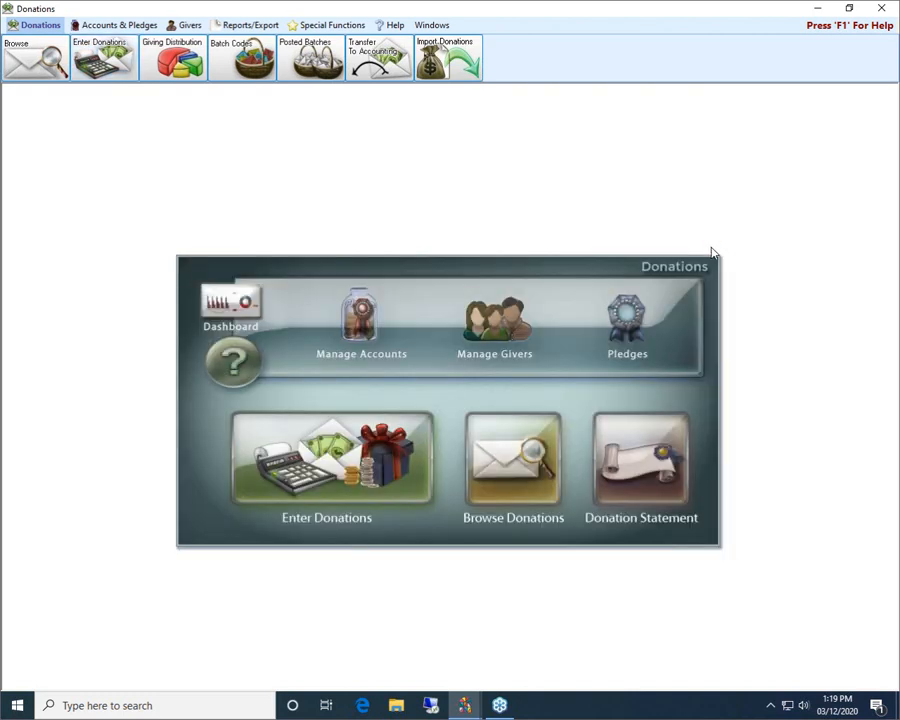
Display the pledges by giver for the first individual giver listed, and look at the blank form for that giver's prior system donations
{"action": "left_click", "coordinate": [627, 320]}
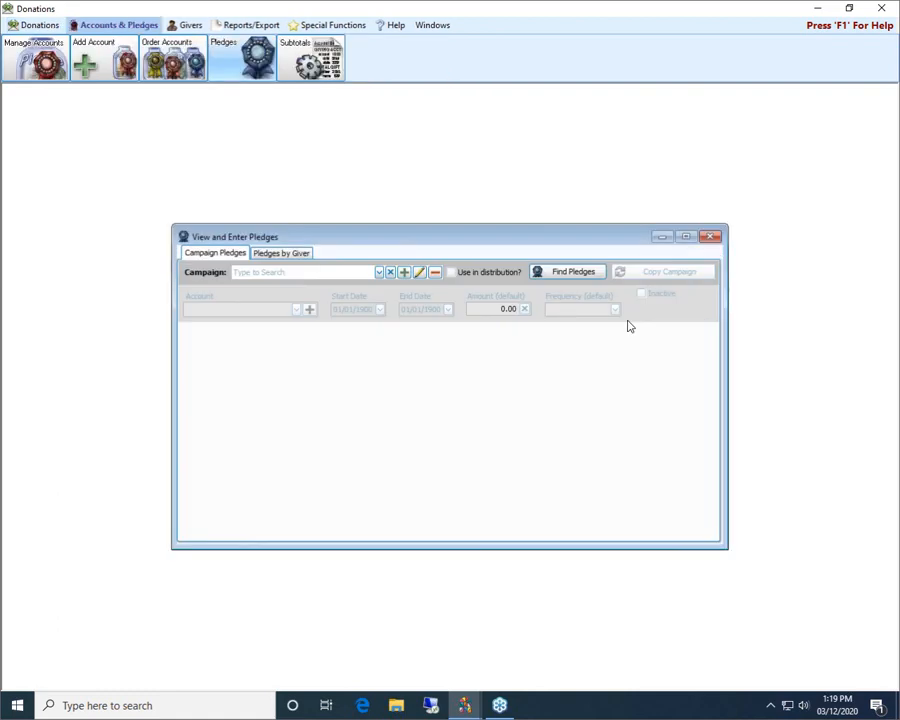
{"action": "left_click", "coordinate": [295, 253]}
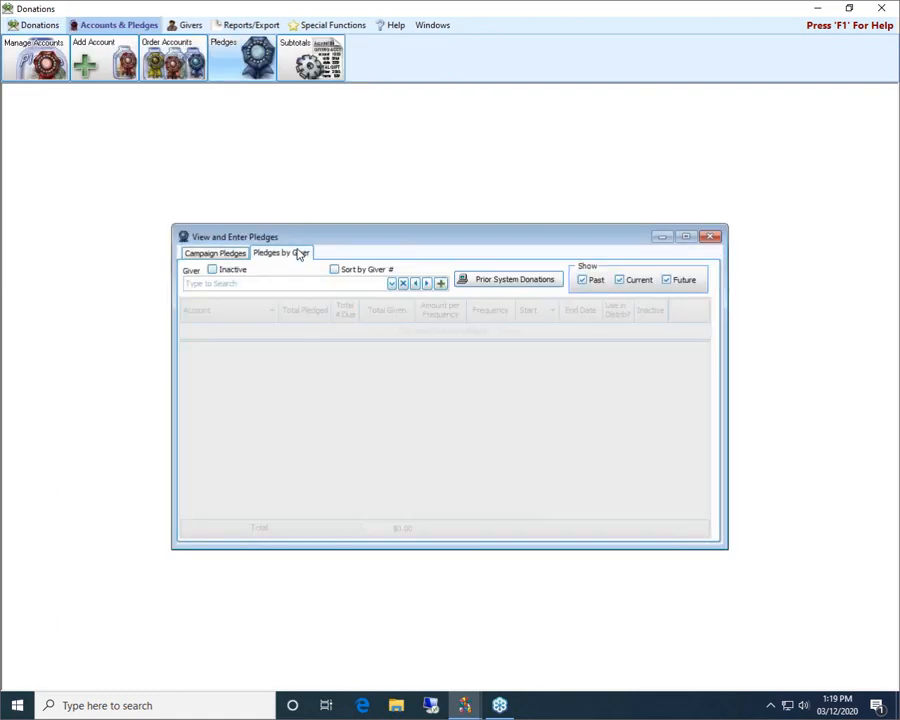
{"action": "left_click", "coordinate": [391, 283]}
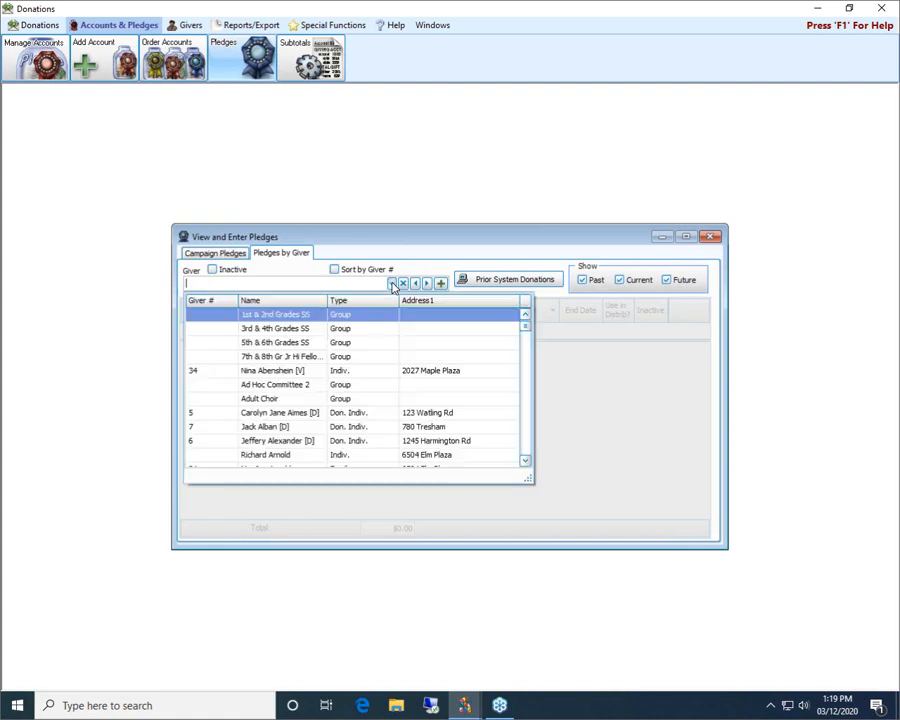
{"action": "left_click", "coordinate": [316, 374]}
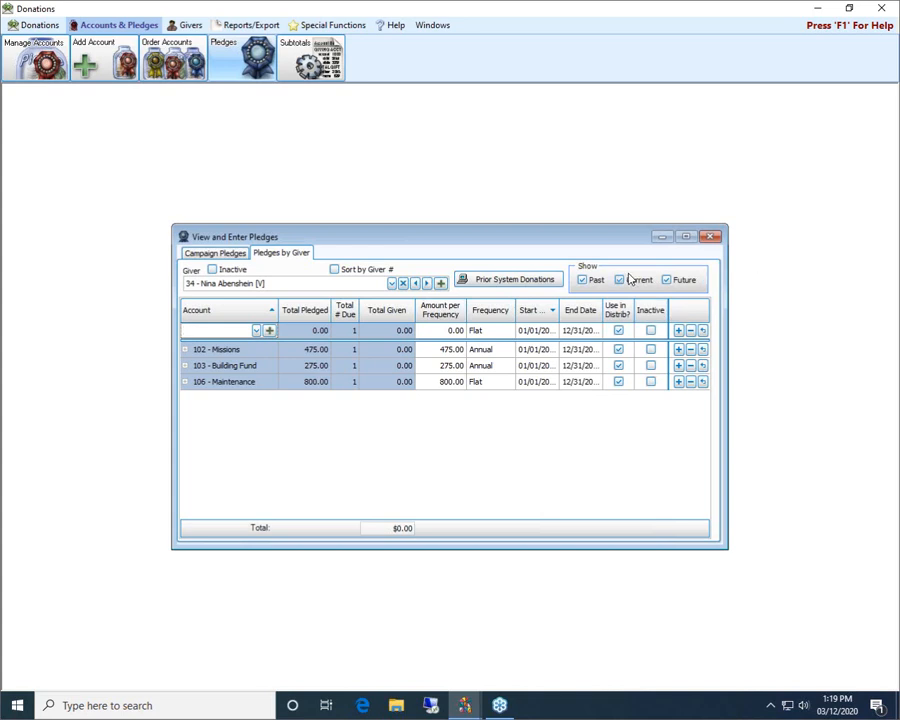
{"action": "left_click", "coordinate": [506, 282]}
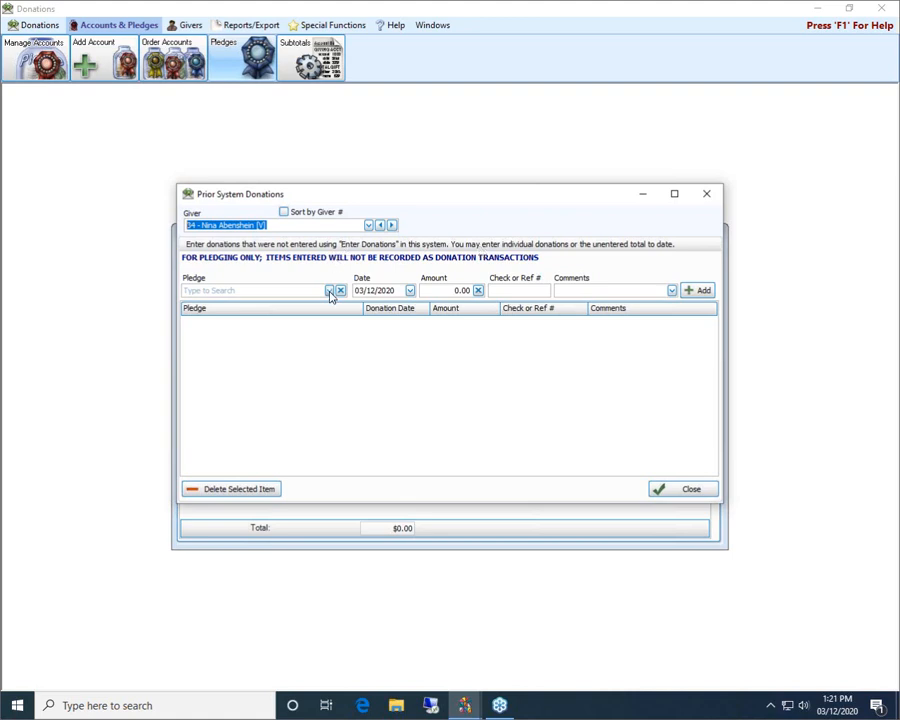
{"action": "left_click", "coordinate": [705, 195]}
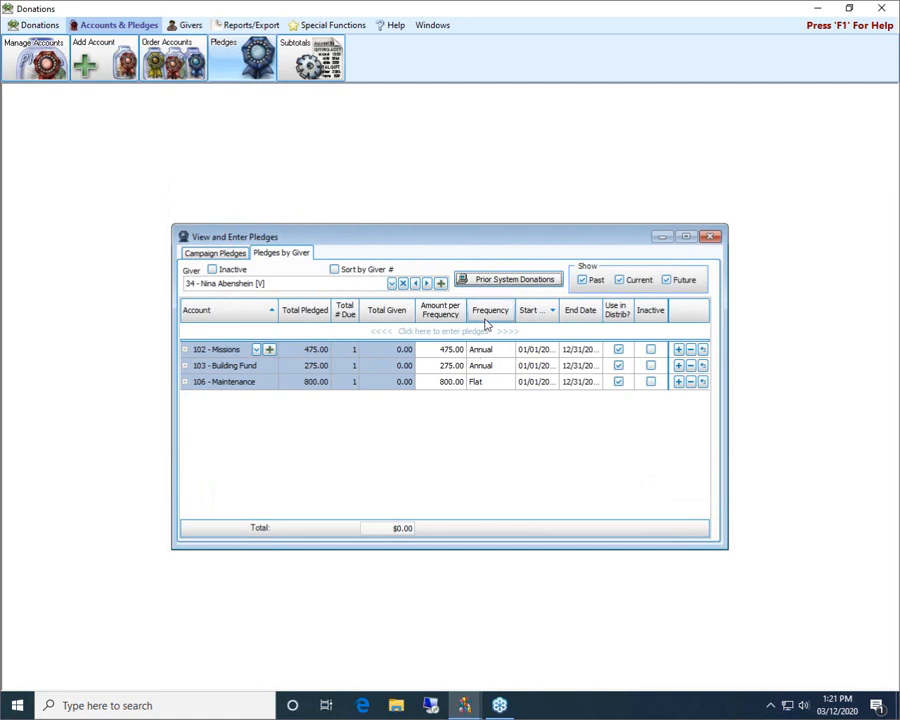
Start a prior system donation for the giver's 102 - Missions pledge and date it 12/29/2019
{"action": "left_click", "coordinate": [521, 281]}
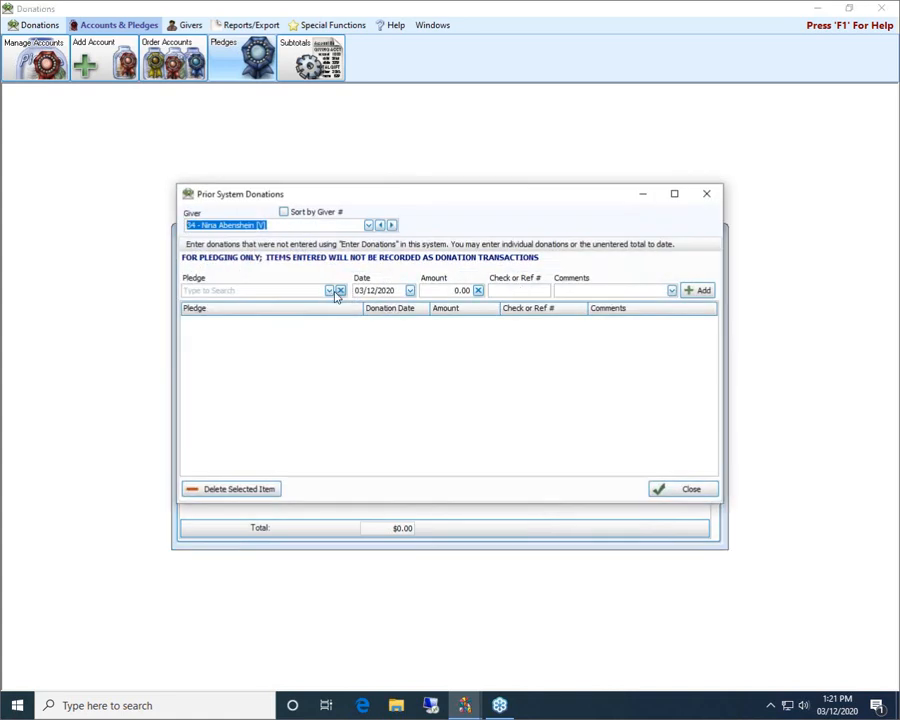
{"action": "left_click", "coordinate": [330, 291]}
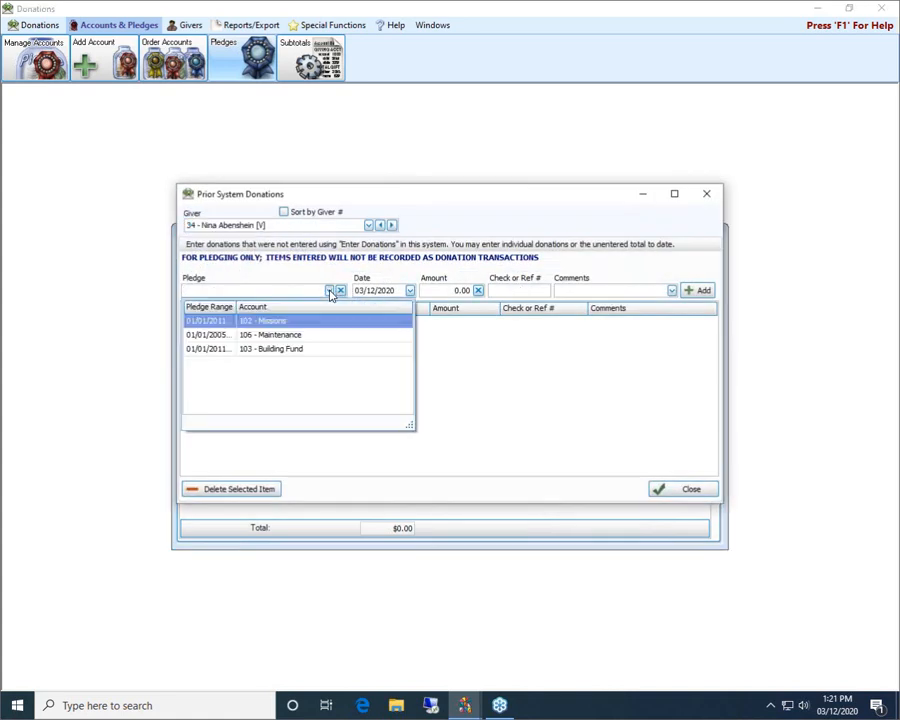
{"action": "left_click", "coordinate": [318, 322]}
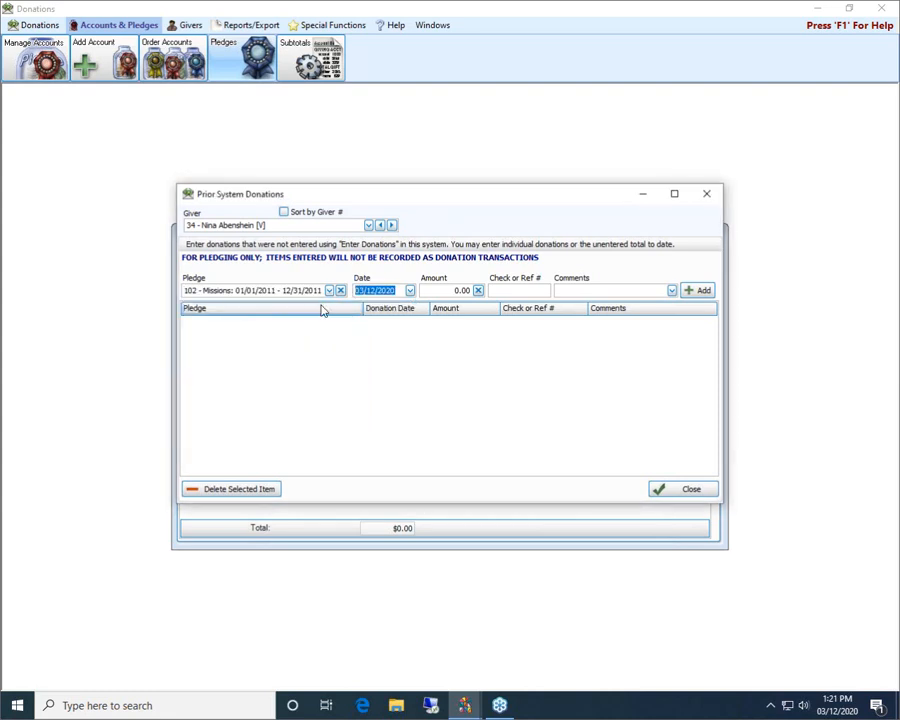
{"action": "left_click", "coordinate": [410, 290]}
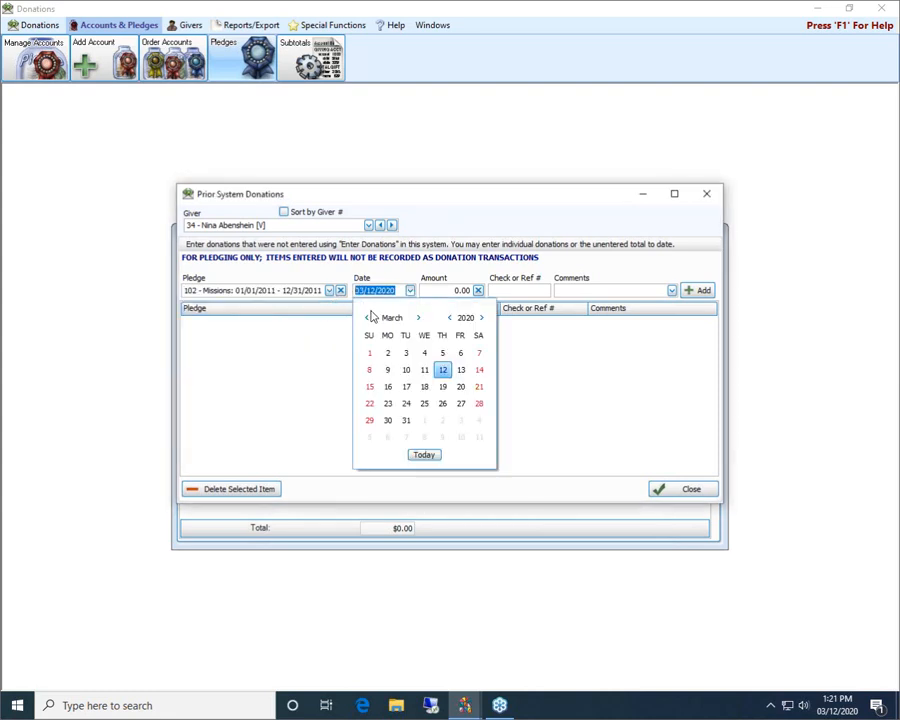
{"action": "left_click", "coordinate": [367, 318]}
{"action": "left_click", "coordinate": [367, 318]}
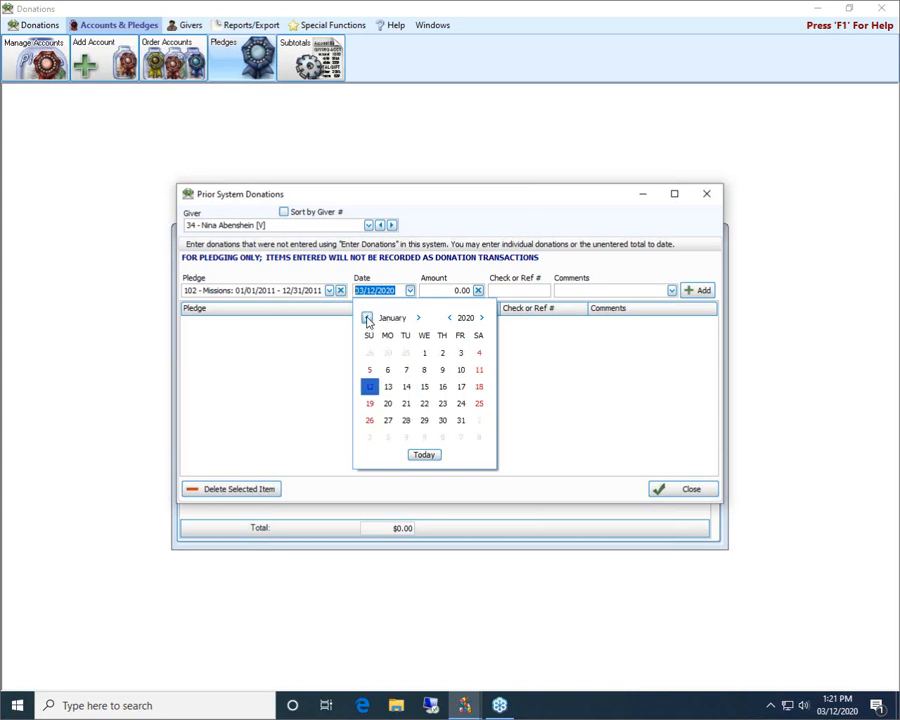
{"action": "left_click", "coordinate": [367, 318]}
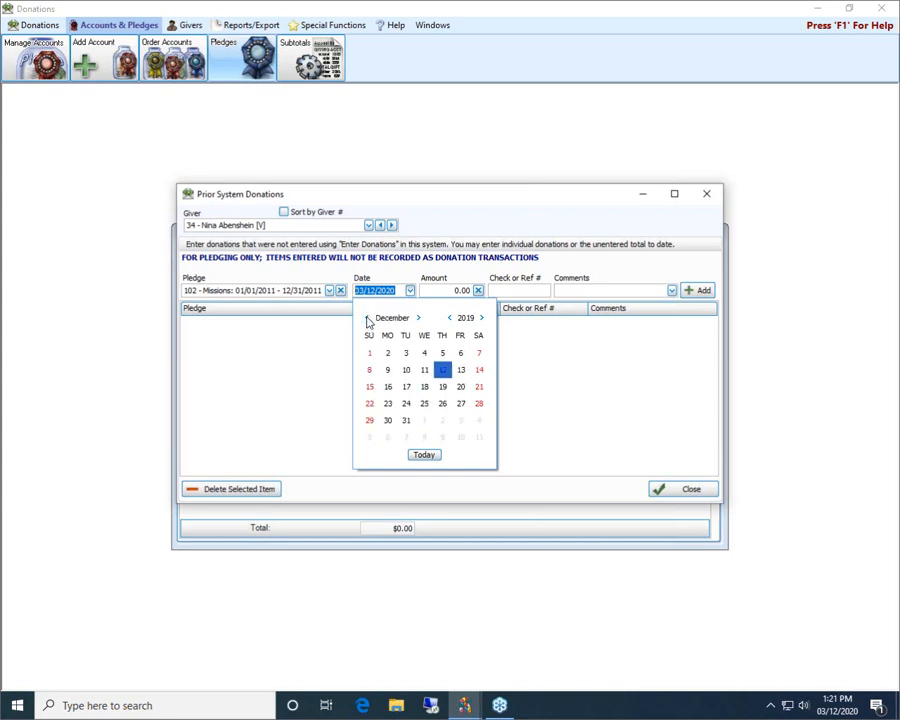
{"action": "left_click", "coordinate": [369, 420]}
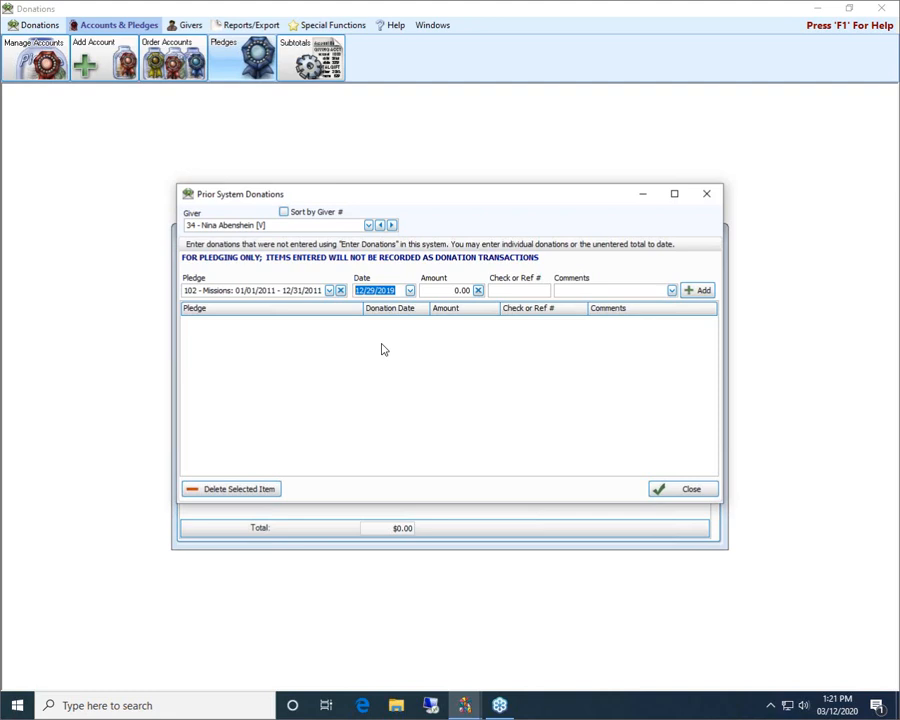
Set the prior donation's amount to 475.00 without a check number or comment, add it to the list, and return to the giver's pledges
{"action": "left_click", "coordinate": [456, 290]}
{"action": "type", "text": "3"}
{"action": "type", "text": "75"}
{"action": "left_click", "coordinate": [538, 291]}
{"action": "left_click", "coordinate": [600, 291]}
{"action": "left_click", "coordinate": [699, 291]}
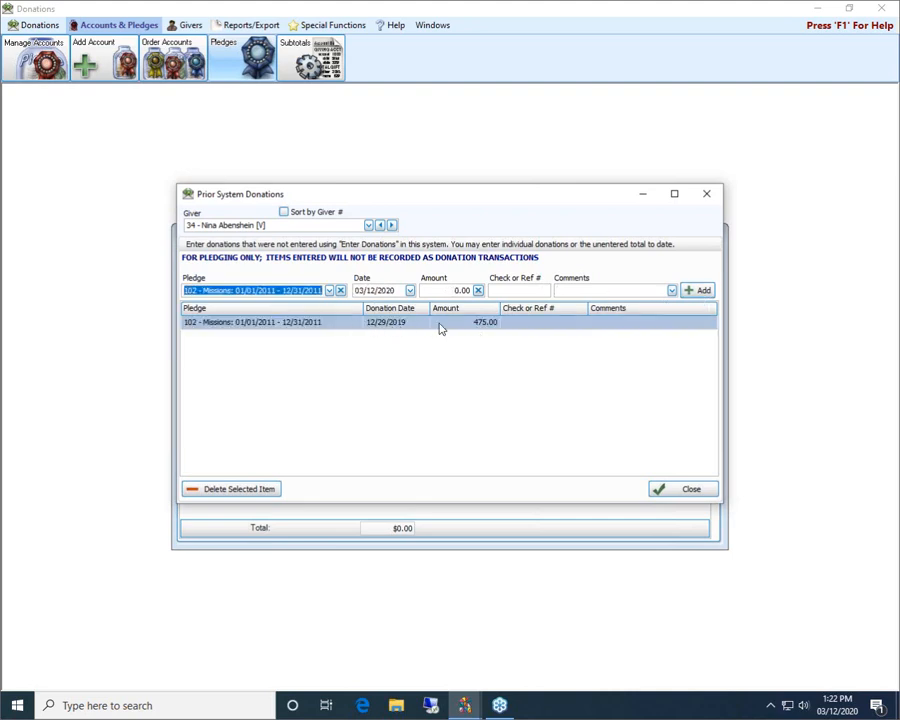
{"action": "left_click", "coordinate": [703, 492]}
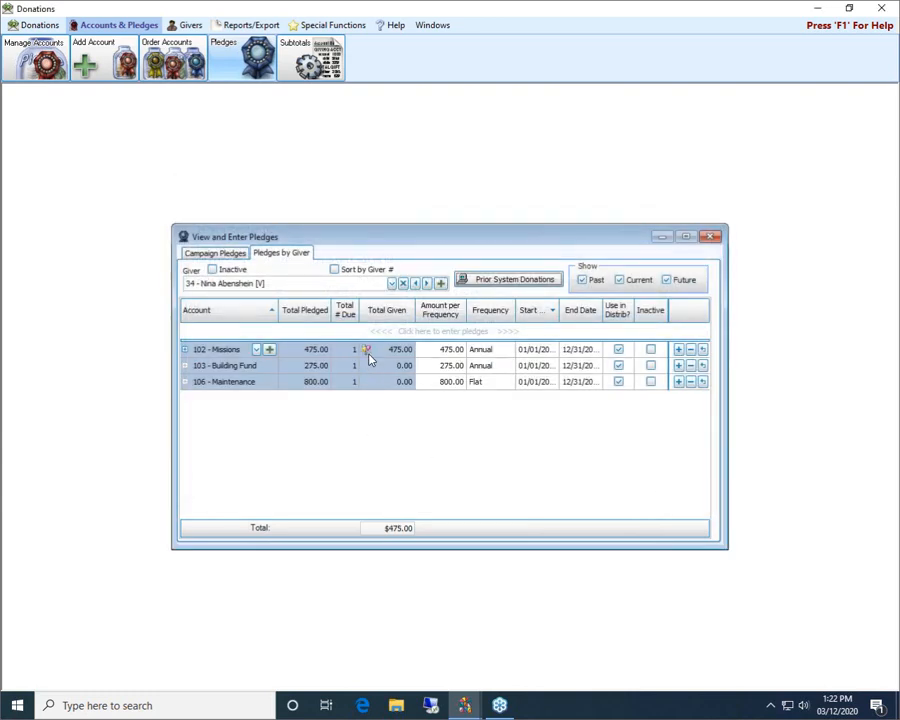